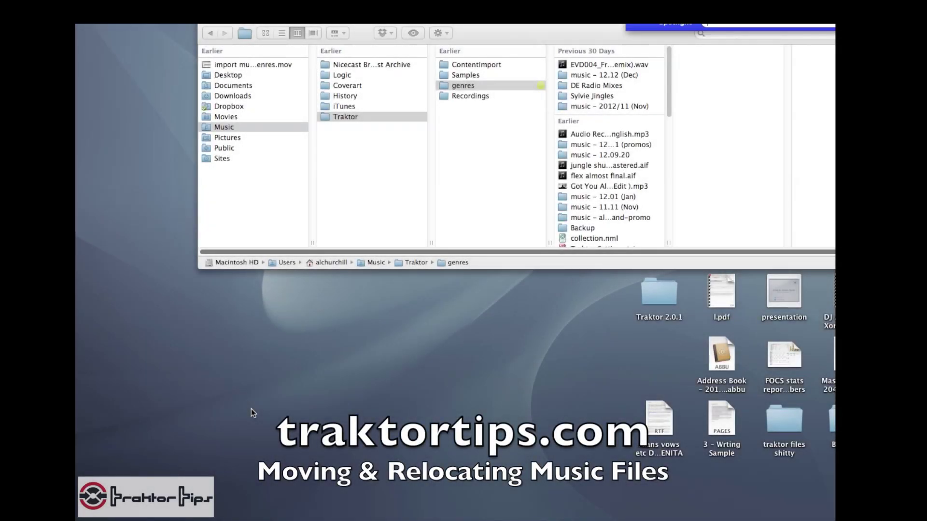
Launch Traktor by searching 'traktor' in Spotlight
text(tra)
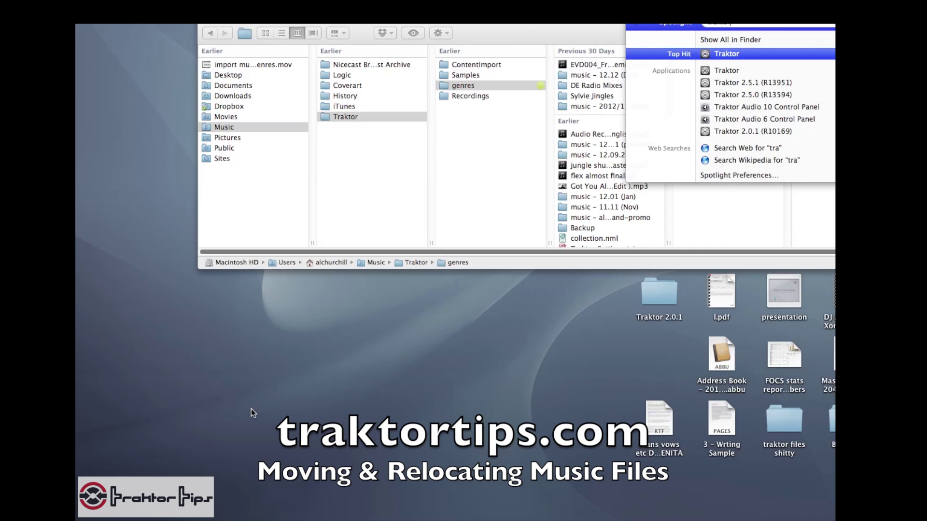
text(ktor)
key(Escape)
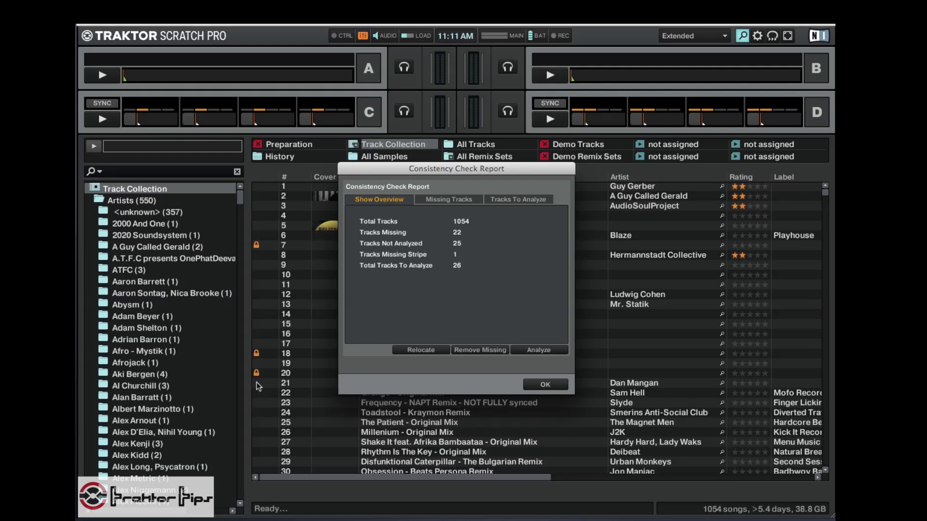
click(443, 200)
scroll(431, 260, down, 3)
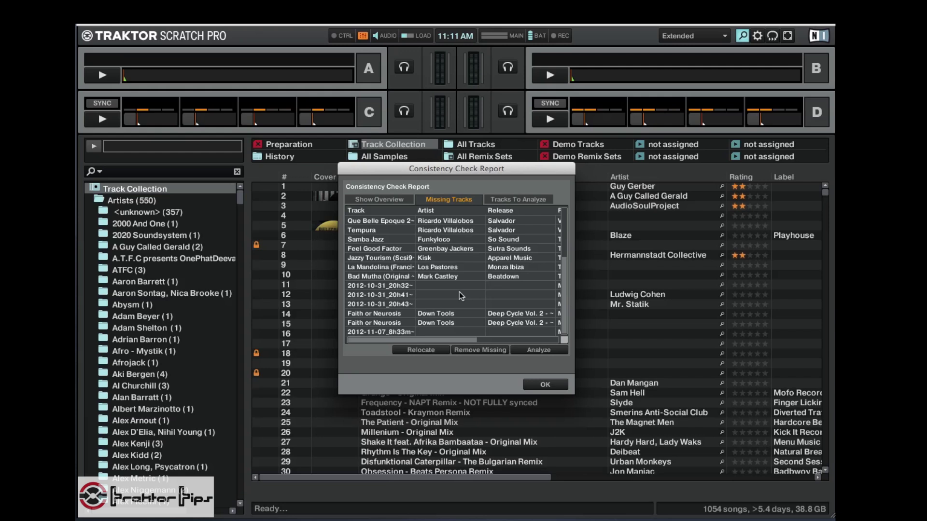
scroll(400, 288, up, 3)
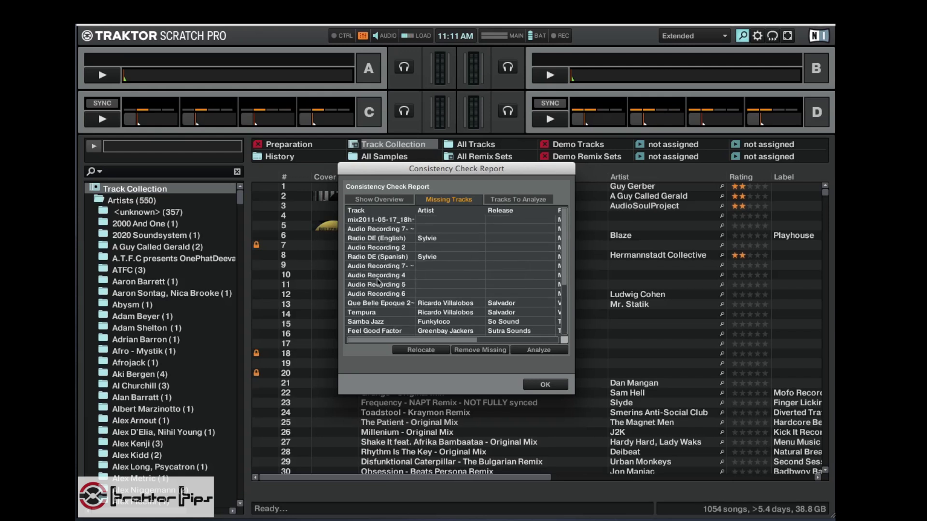
scroll(390, 279, down, 1)
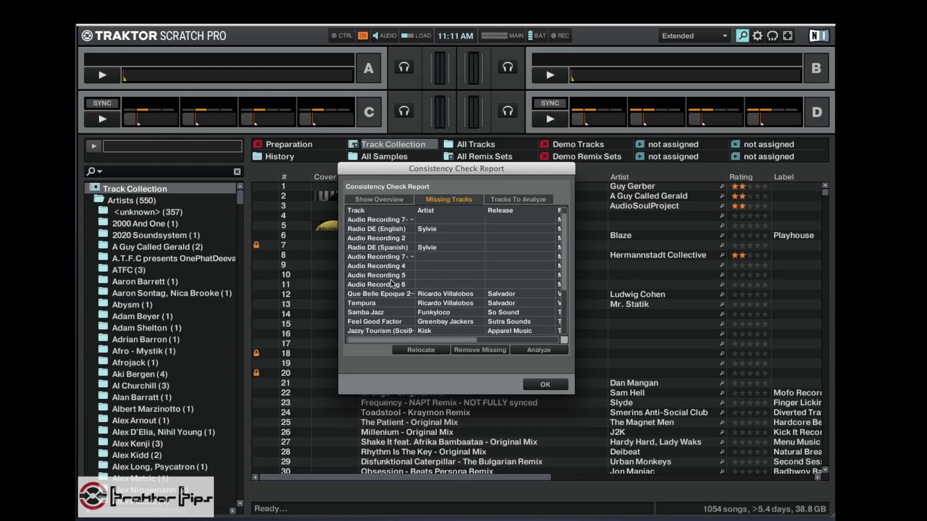
scroll(390, 279, down, 3)
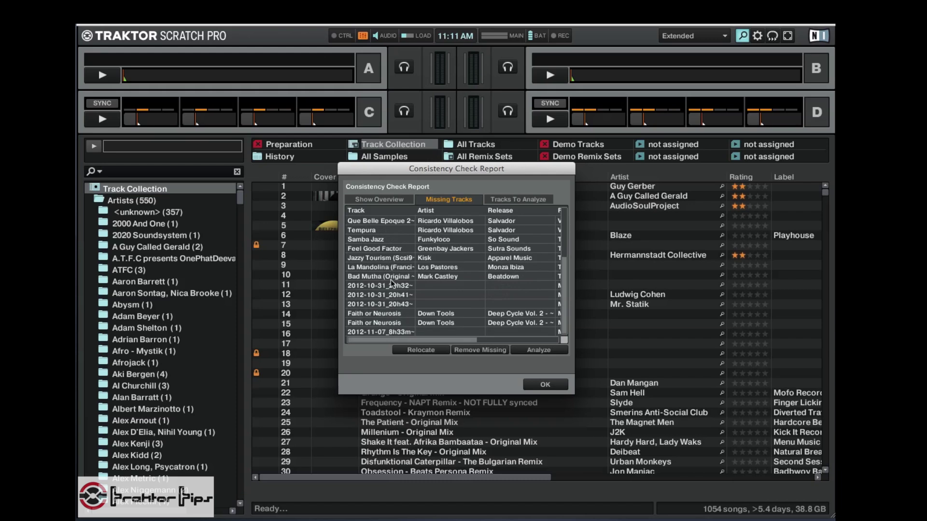
scroll(390, 279, up, 3)
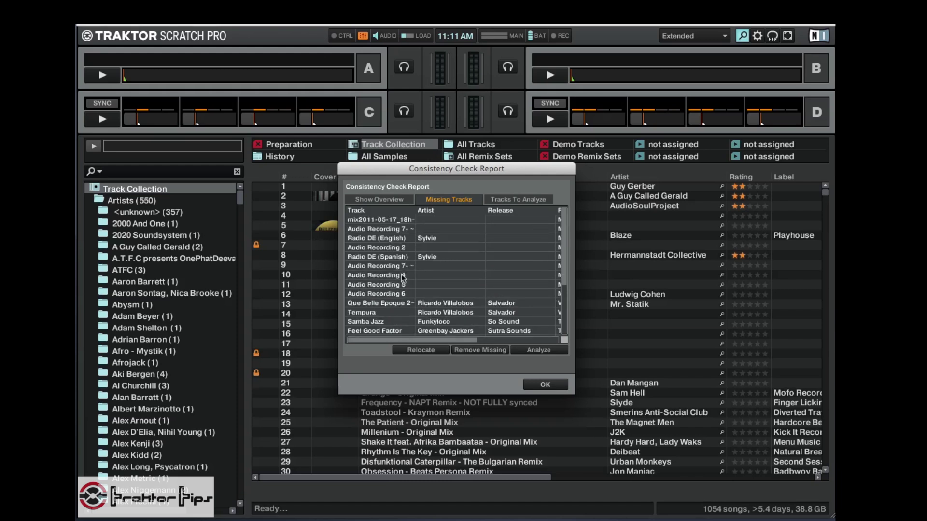
click(399, 198)
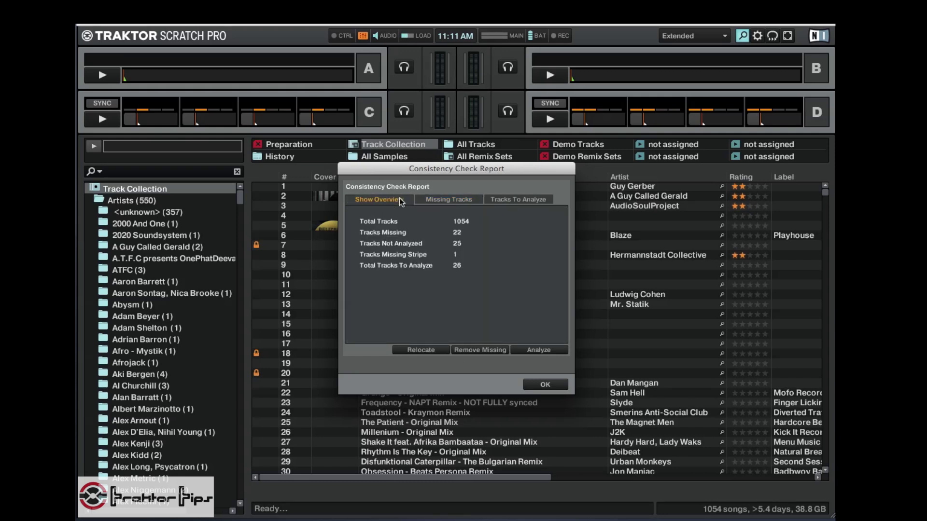
click(545, 385)
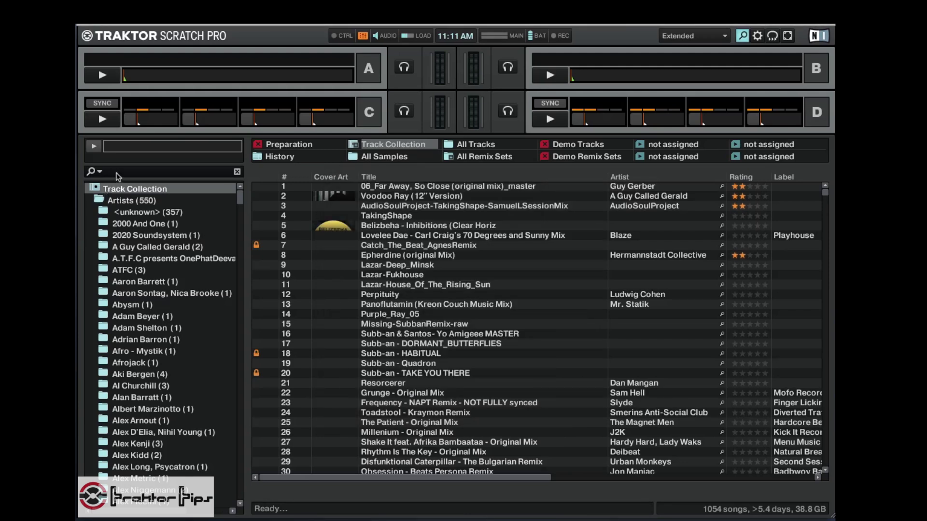
Filter the collection with 'unknow' and load Slow Motions onto deck A
text(unknow)
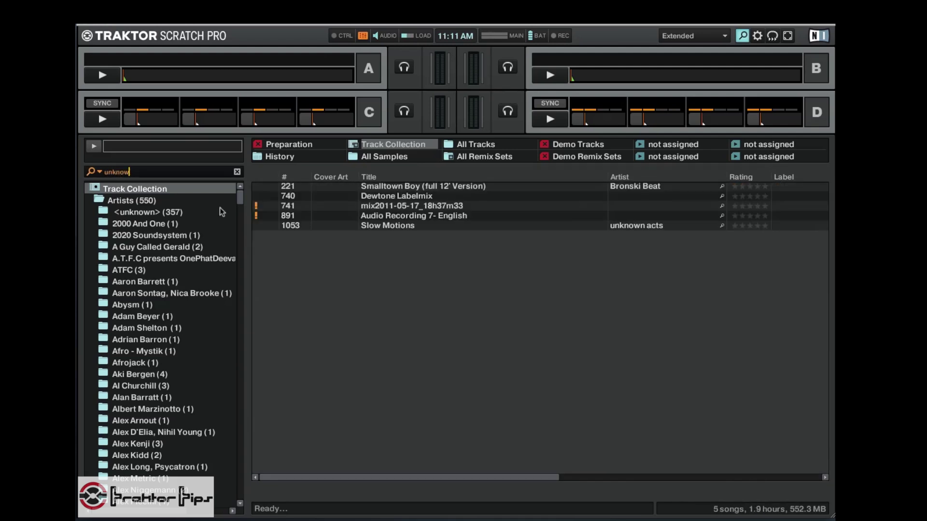
click(430, 226)
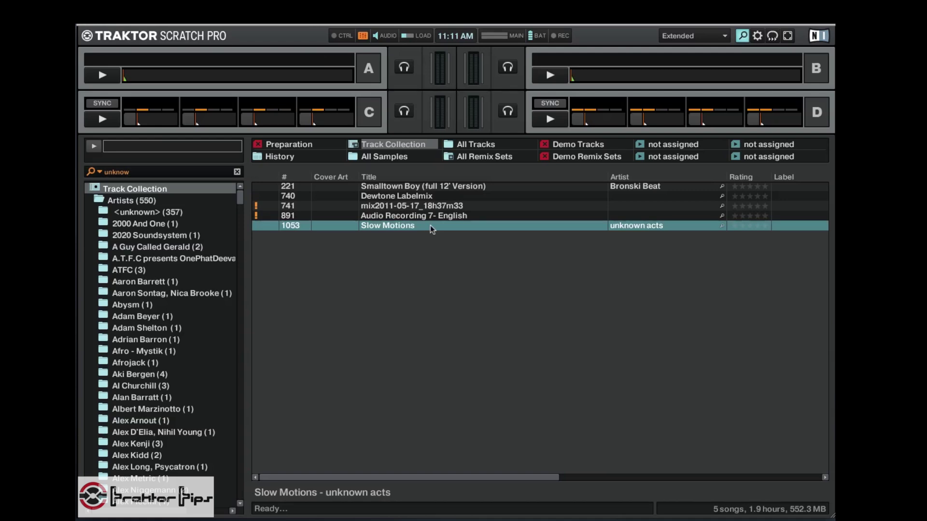
drag(430, 225, 282, 74)
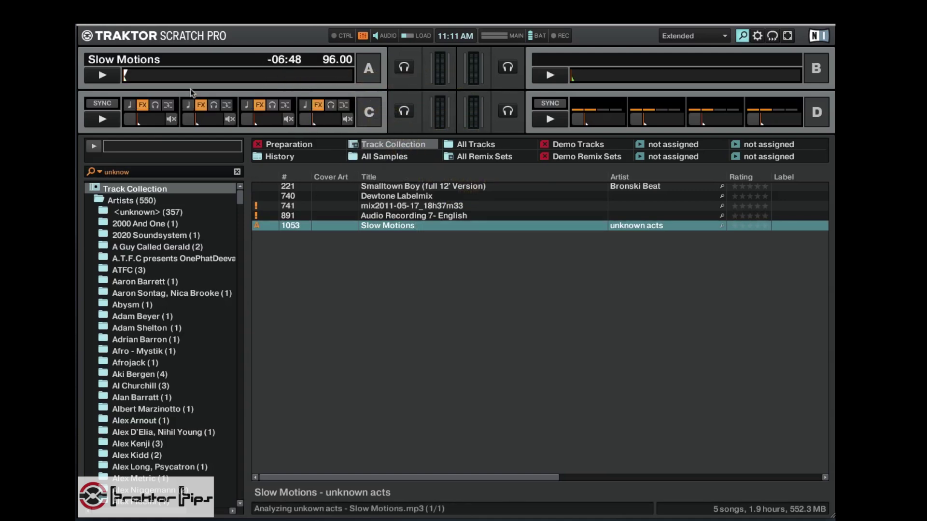
Briefly preview Slow Motions on deck A, then reveal its file in Finder
click(102, 75)
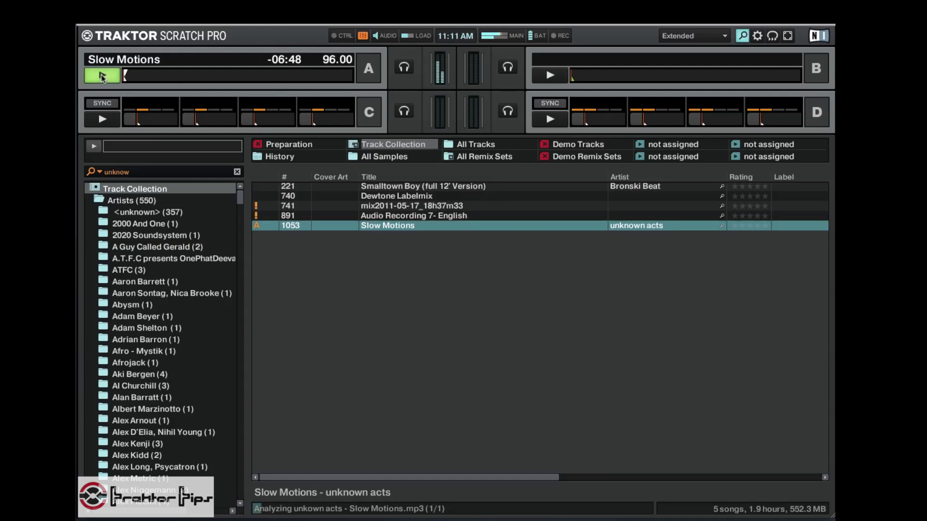
click(101, 74)
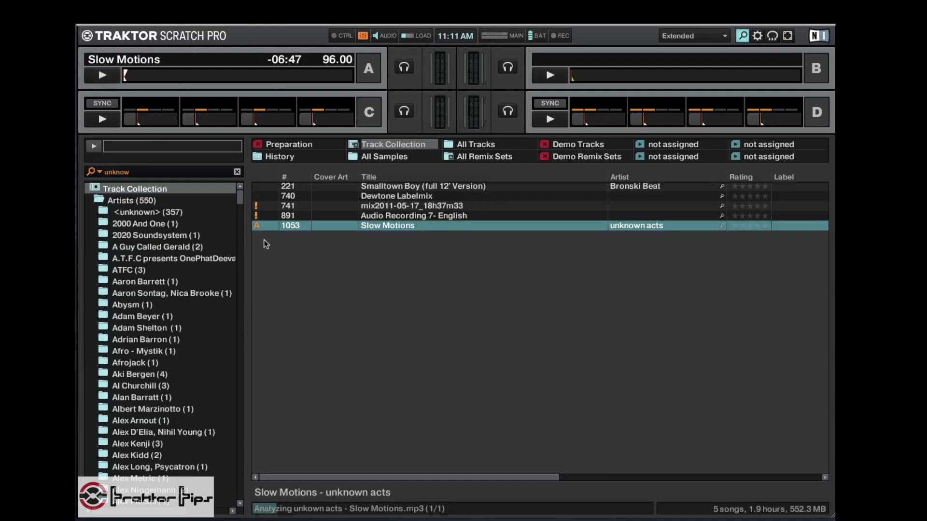
right_click(391, 228)
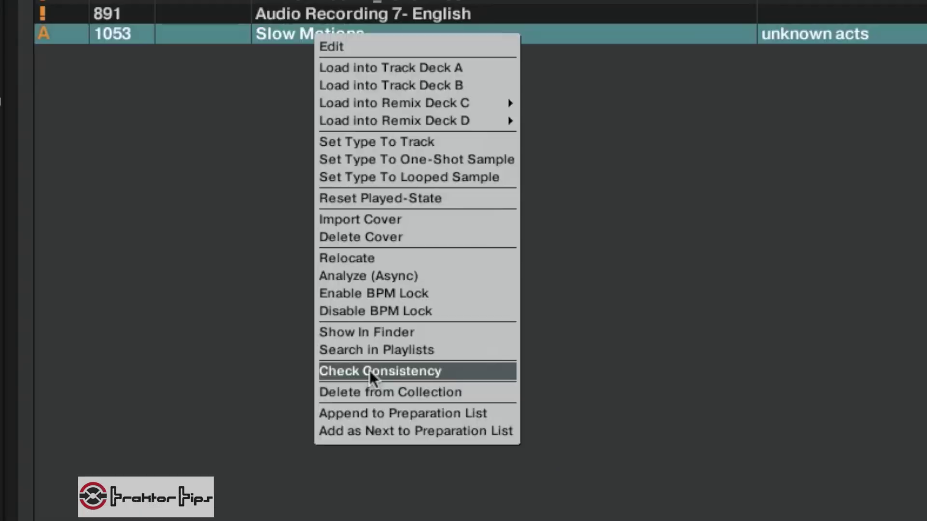
click(421, 372)
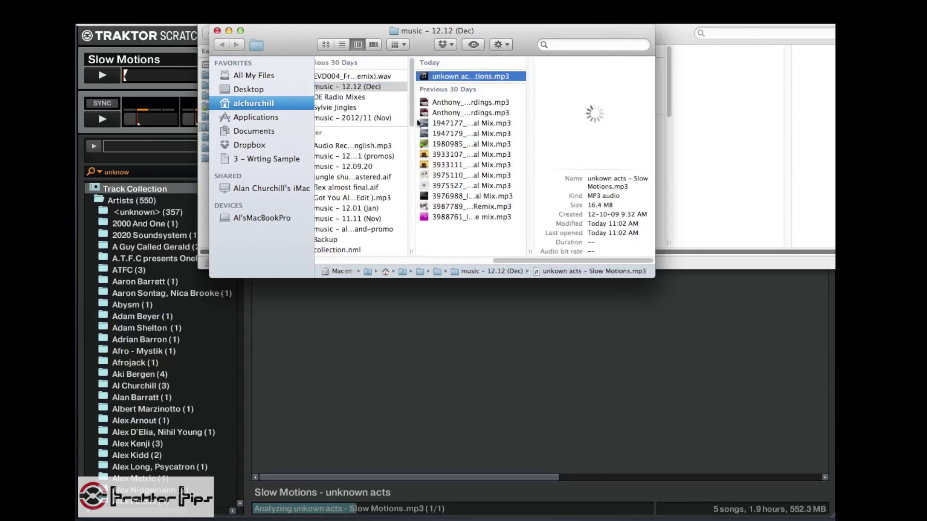
Move the Slow Motions mp3 from music - 12.12 (Dec) into the music - 2012/11 (Nov) folder
scroll(365, 158, left, 3)
scroll(365, 158, left, 4)
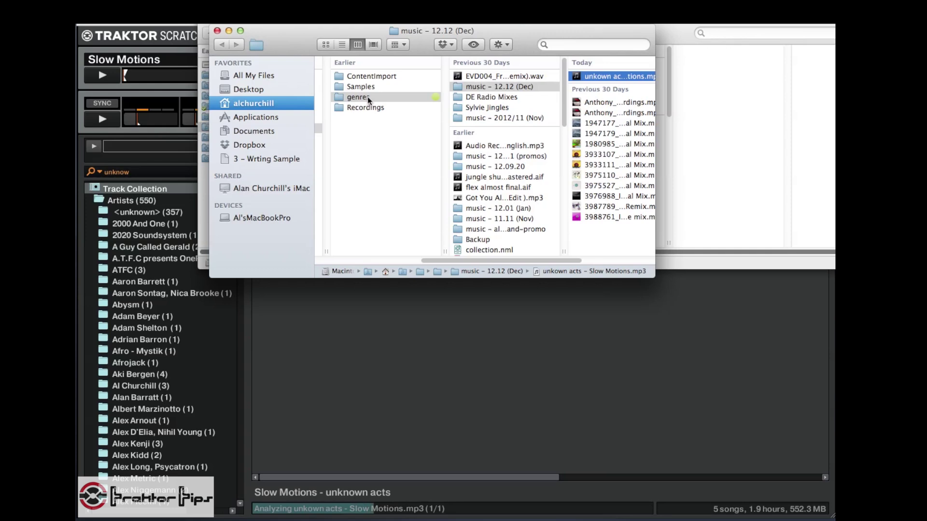
scroll(367, 97, left, 8)
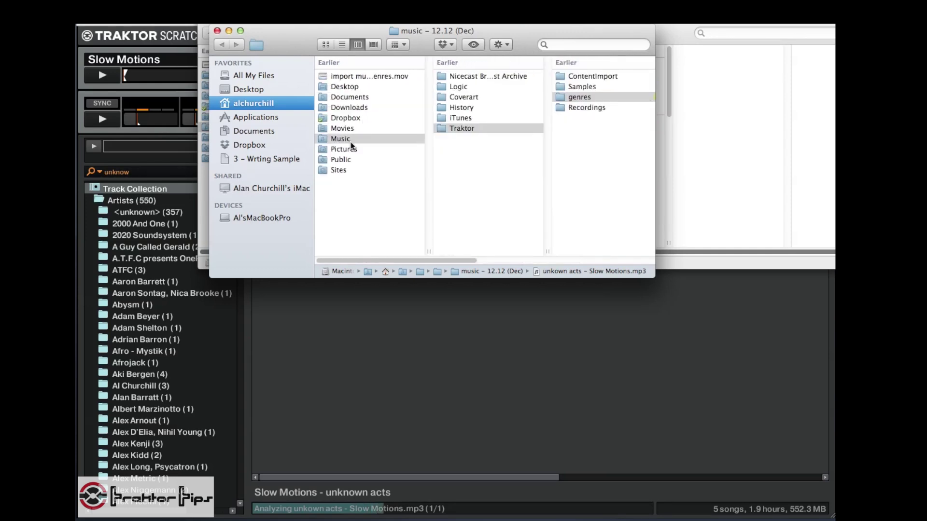
scroll(493, 128, right, 4)
scroll(495, 128, right, 6)
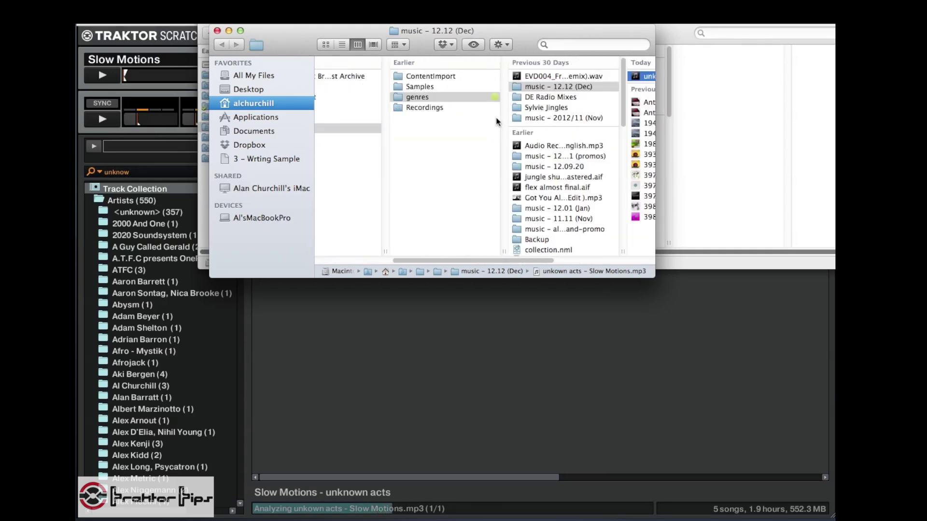
scroll(488, 90, right, 6)
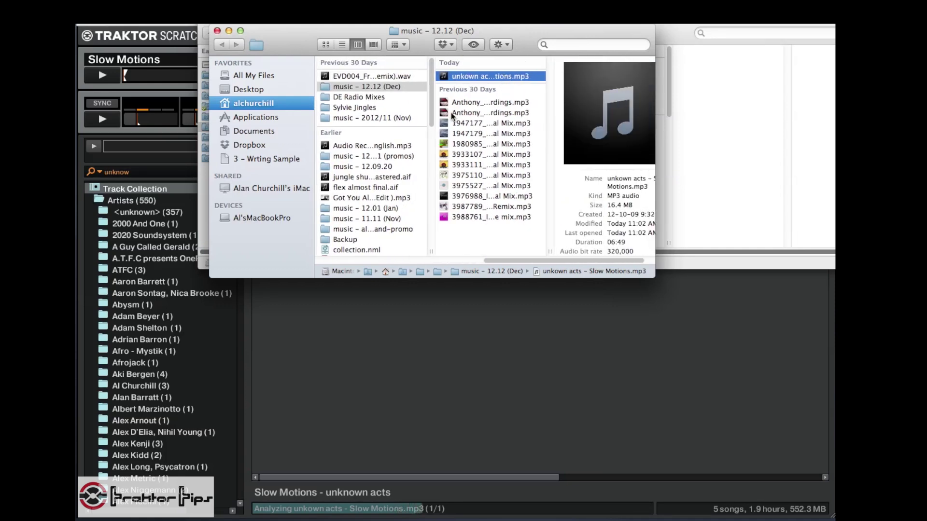
scroll(450, 112, left, 4)
scroll(450, 112, right, 5)
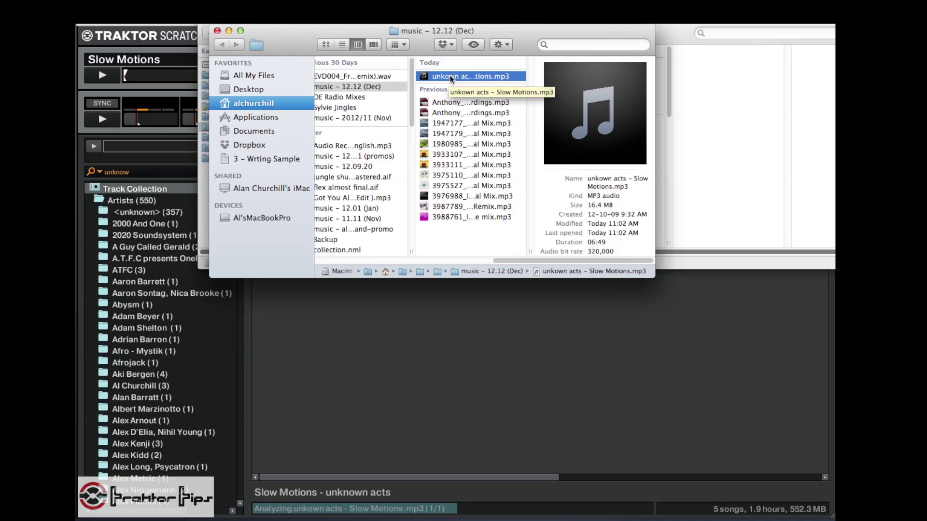
scroll(448, 75, left, 2)
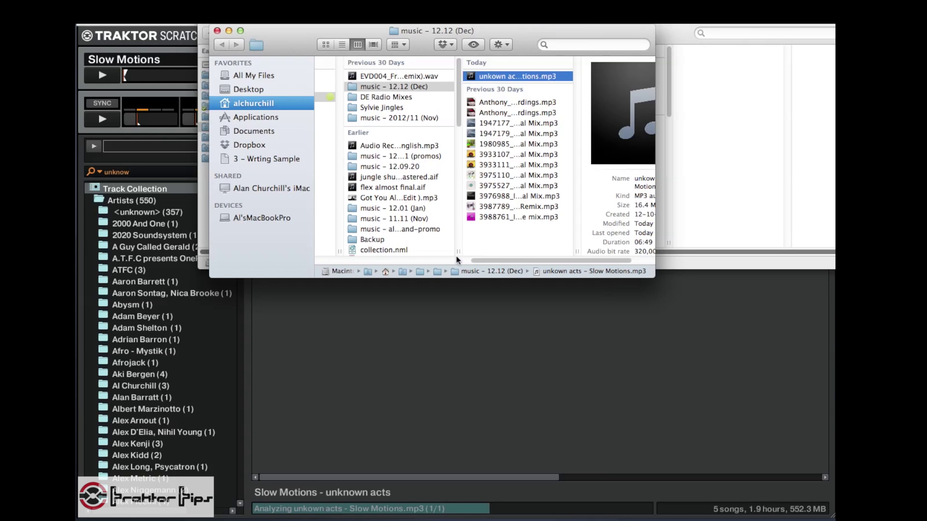
drag(458, 252, 507, 252)
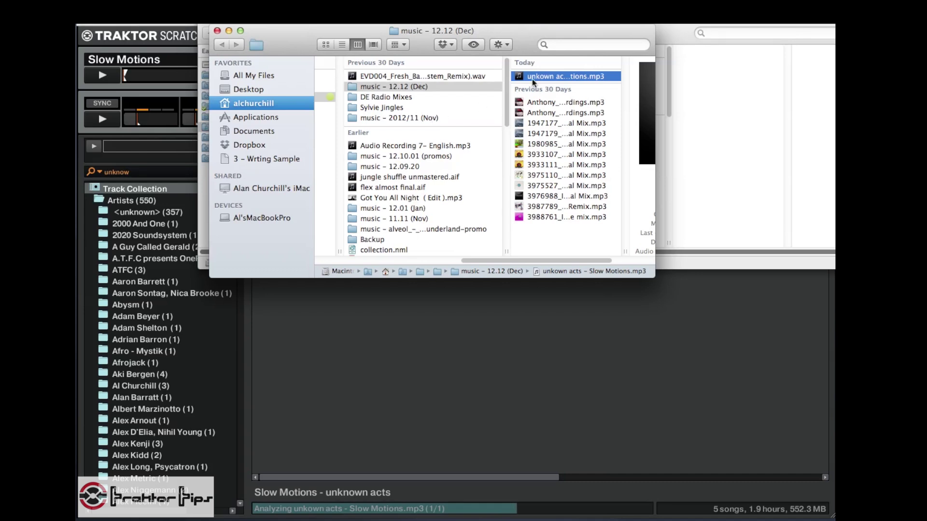
drag(534, 77, 564, 145)
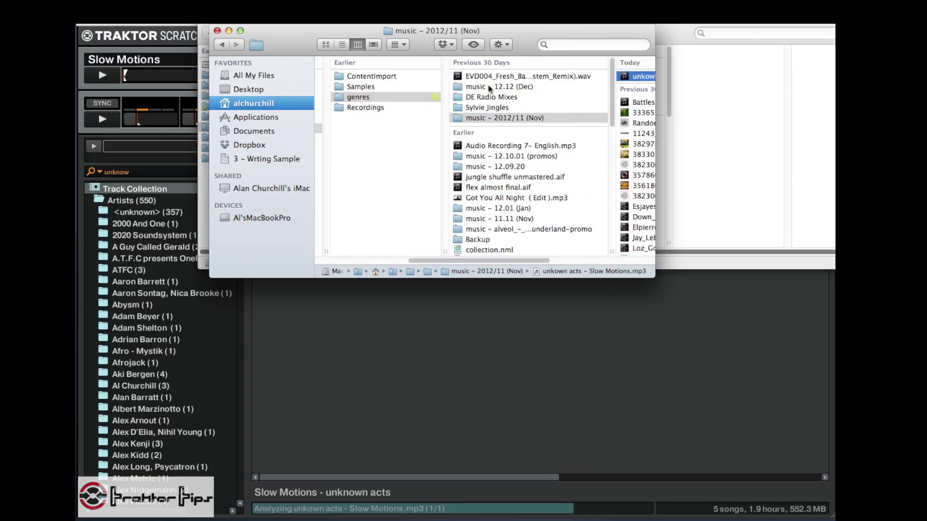
Confirm the file now sits in music - 2012/11 (Nov), then close the Finder windows
click(483, 86)
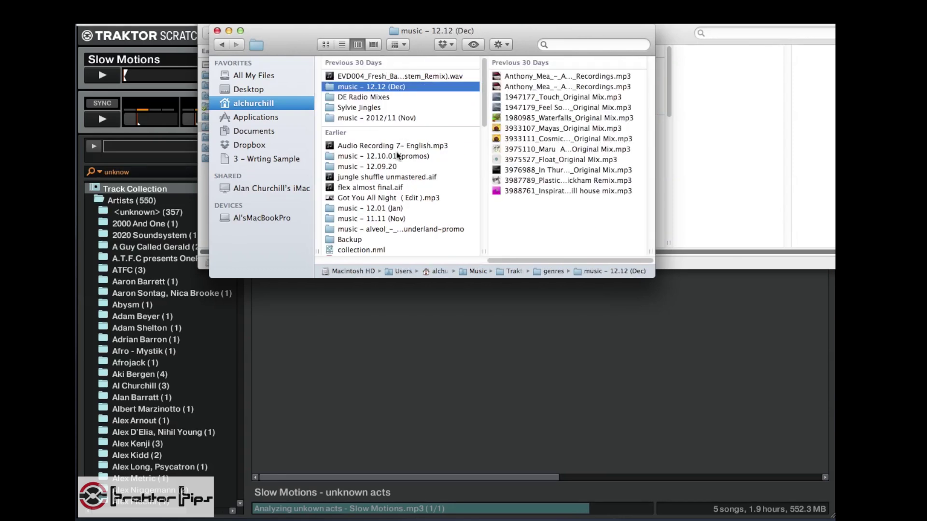
click(390, 120)
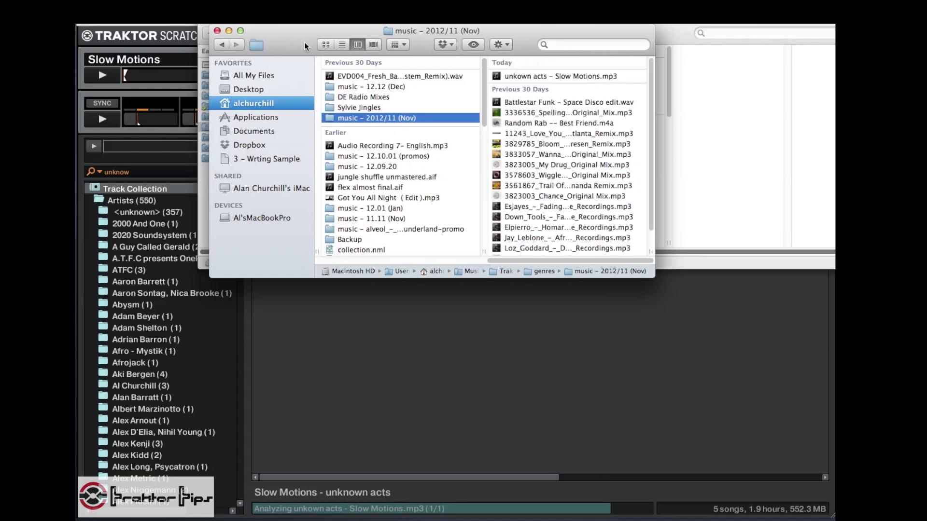
key(super+w)
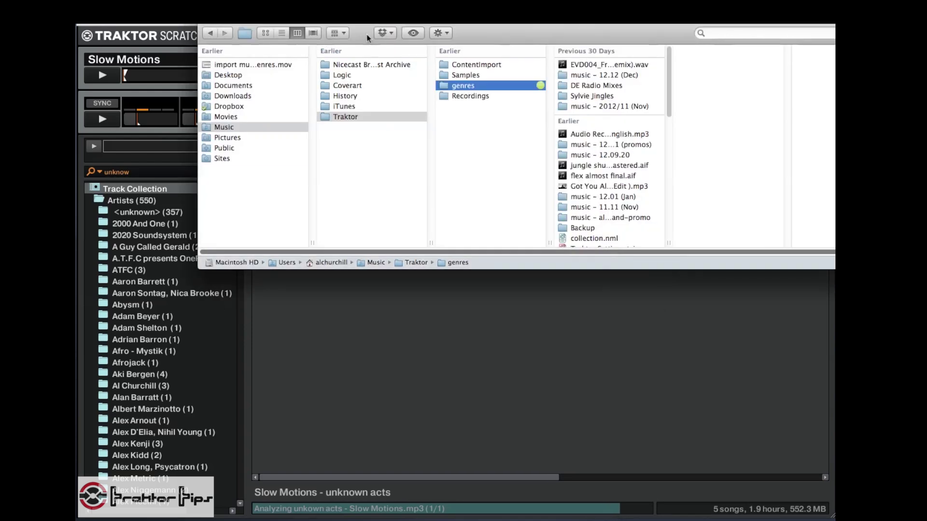
key(super+w)
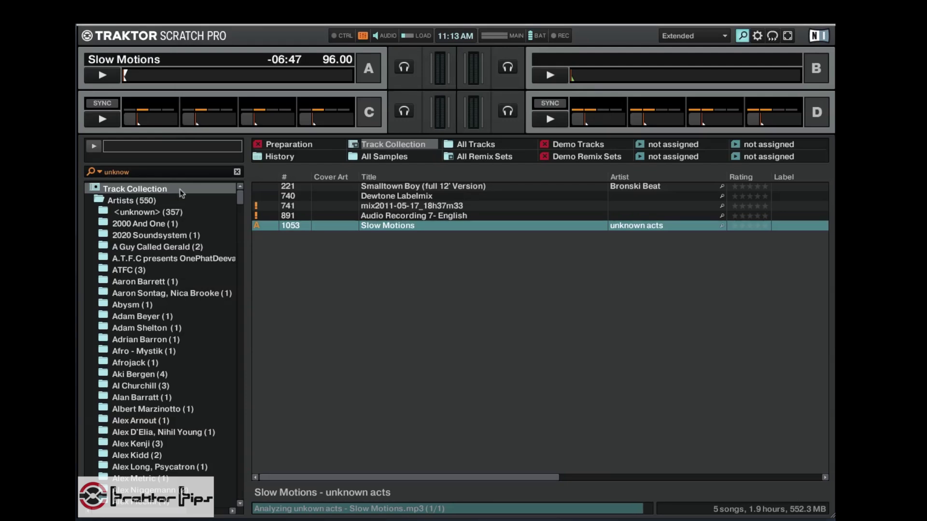
Put the cursor in Traktor's collection search field
click(142, 173)
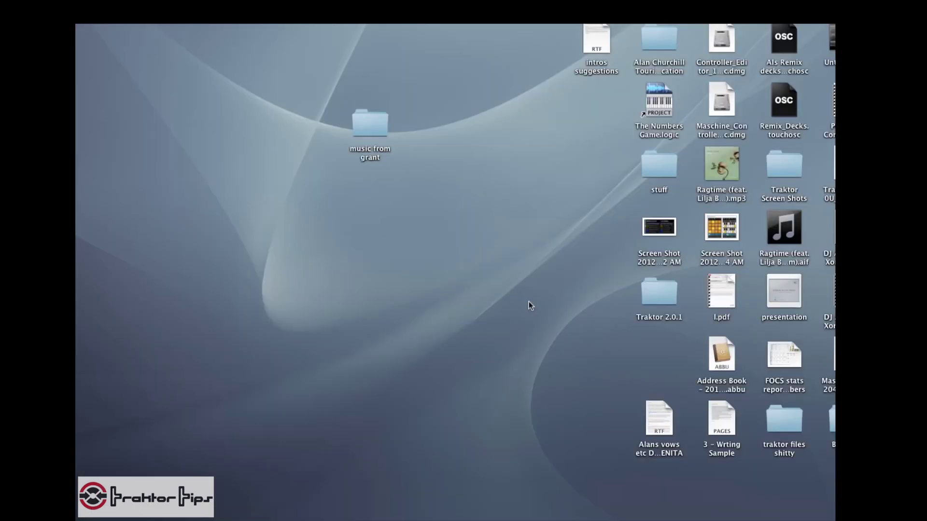
Relaunch Traktor from Spotlight using the search 'trak'
key(super+space)
text(tr)
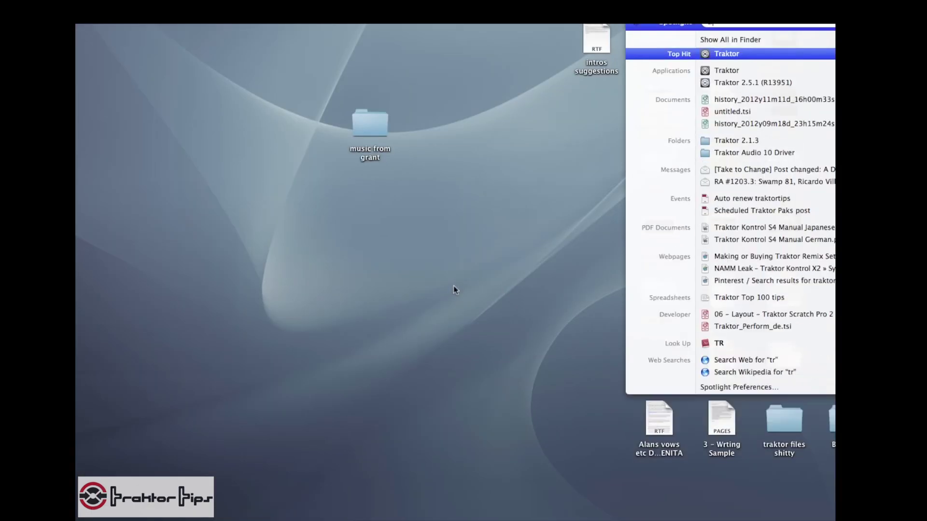
text(ak)
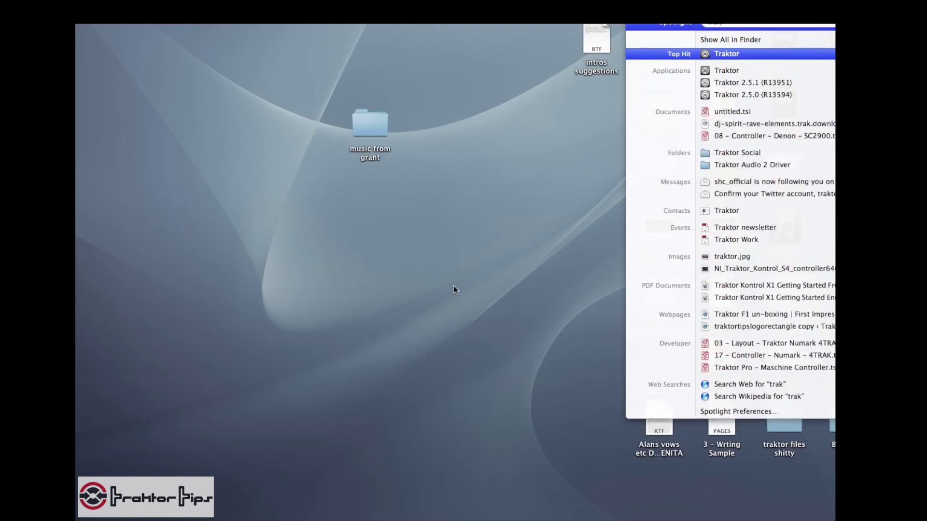
key(Return)
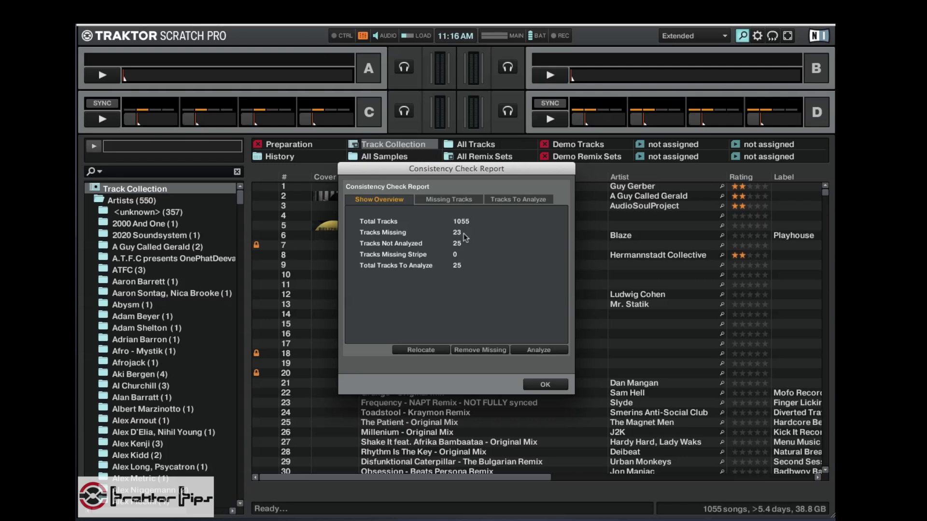
Review the Missing Tracks list down to Slow Motions and start relocating
click(457, 196)
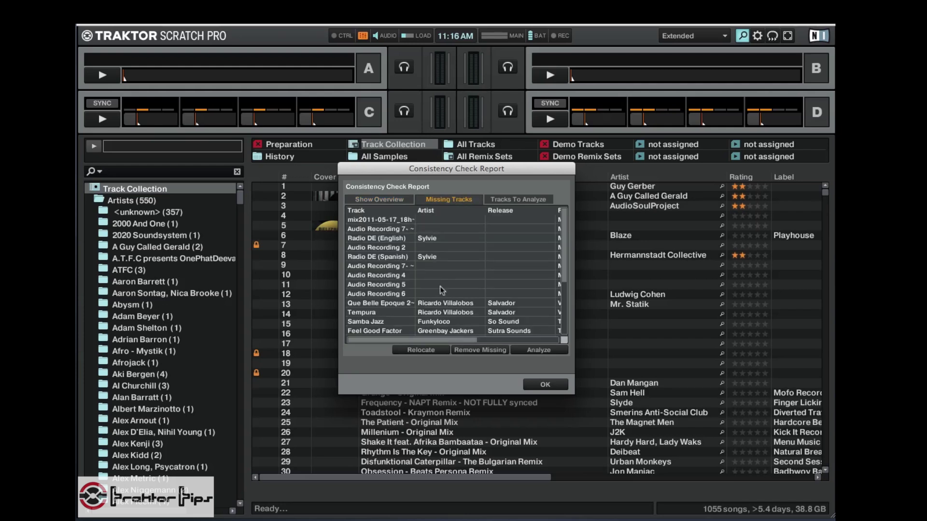
scroll(438, 286, down, 3)
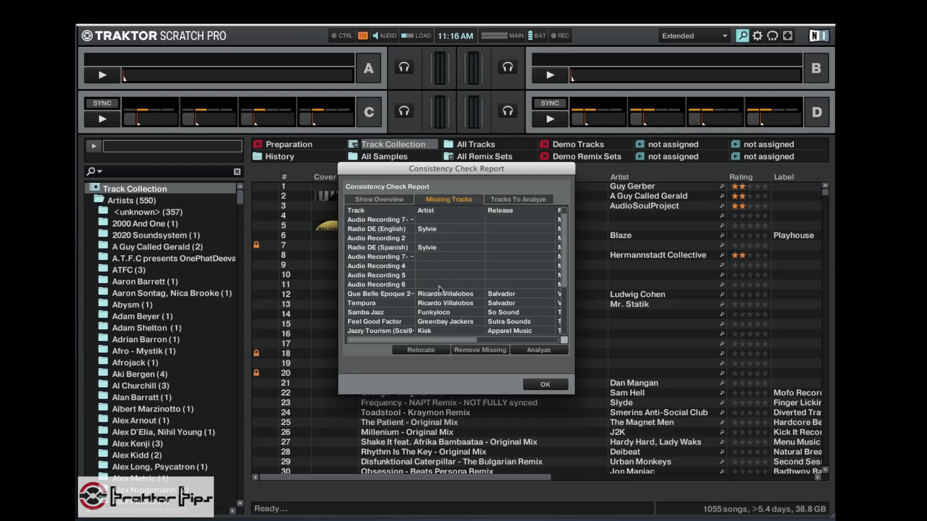
scroll(439, 286, down, 2)
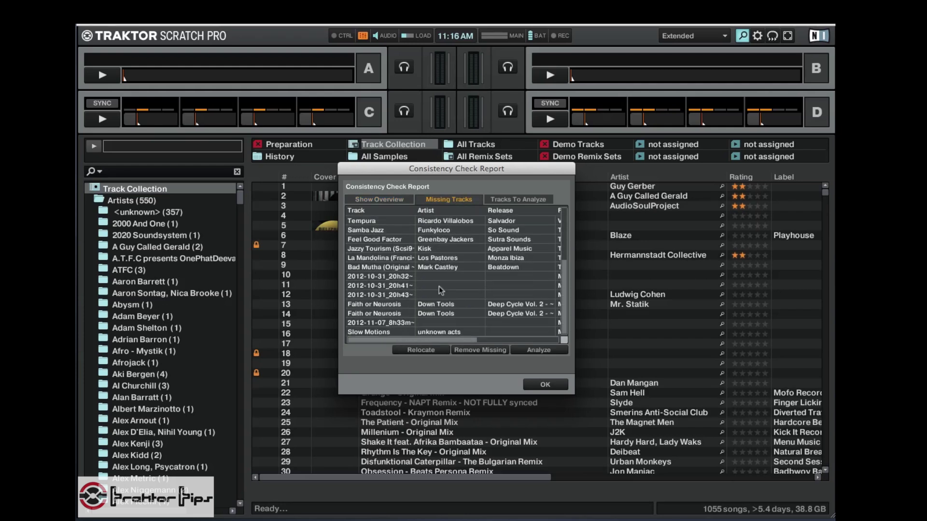
click(419, 350)
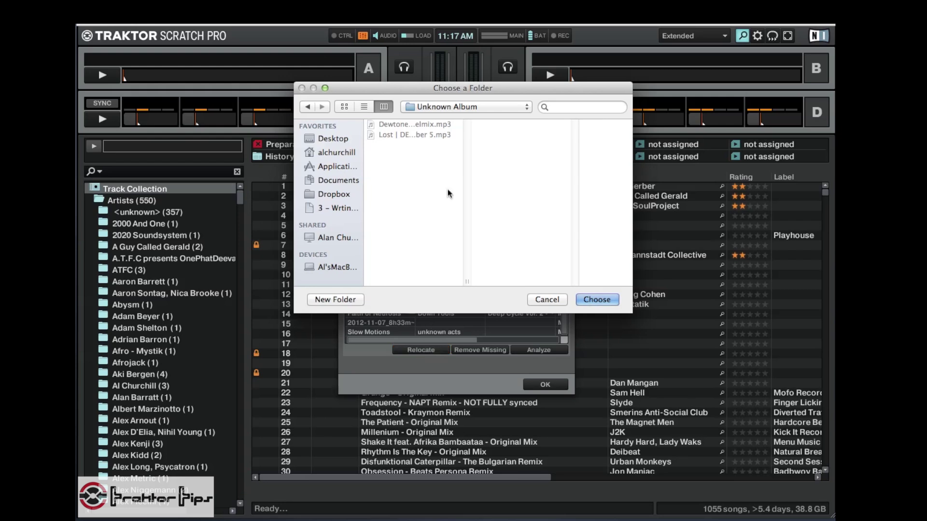
Browse the folder chooser to Music > Traktor > genres in the home folder
click(337, 153)
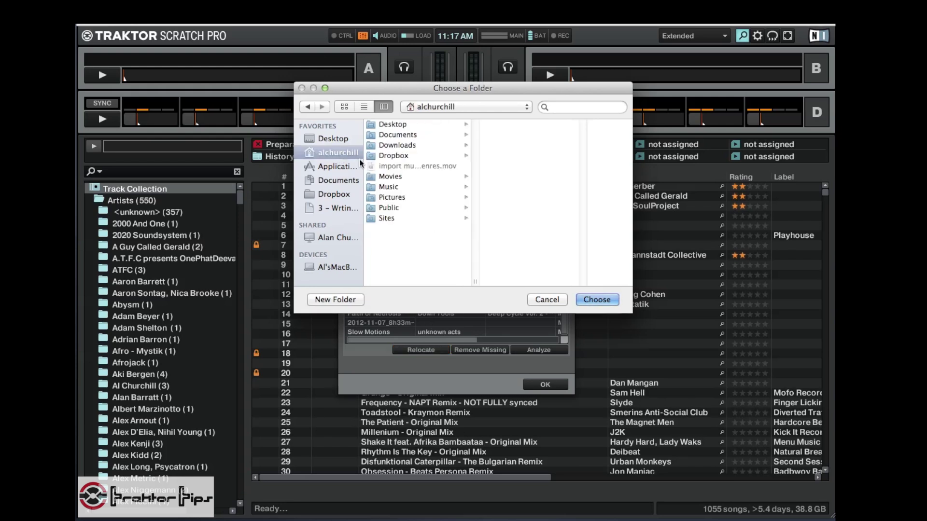
click(395, 186)
click(526, 176)
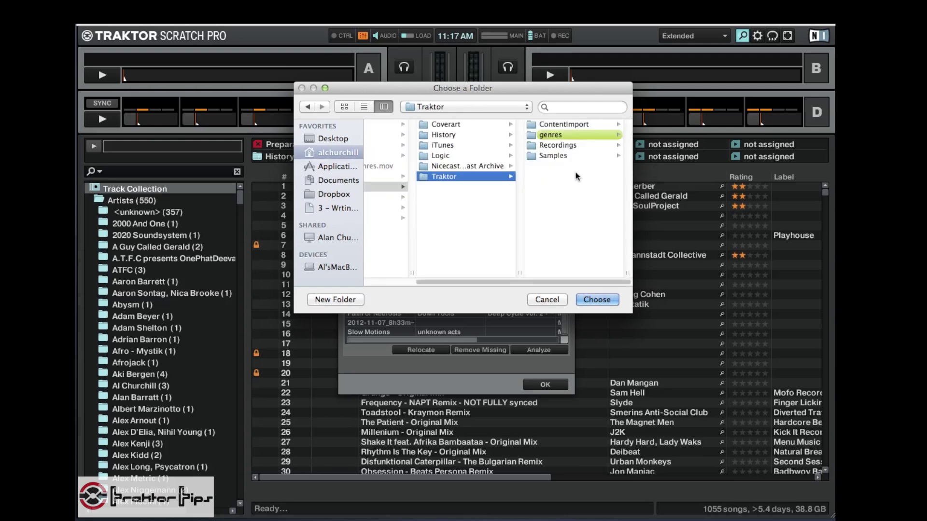
click(569, 136)
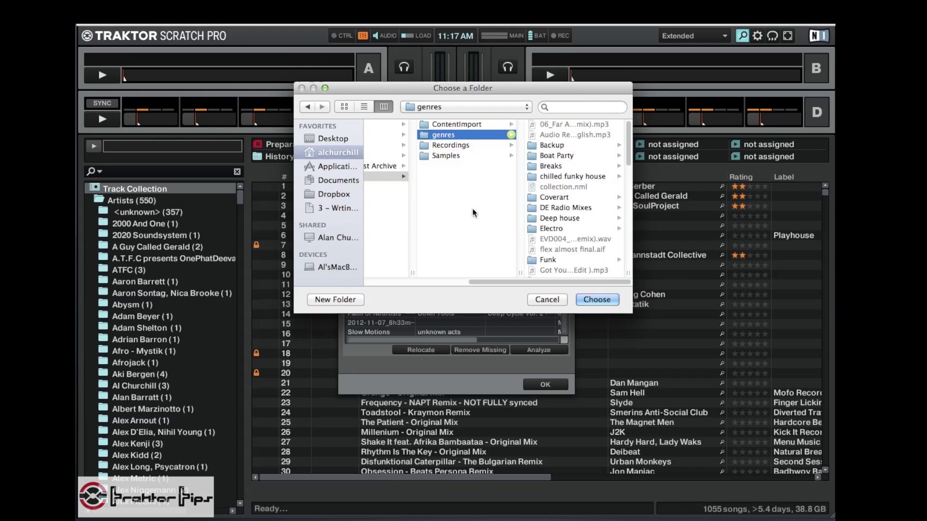
Choose music - 2012/11 (Nov) as the folder to search for missing tracks
click(465, 282)
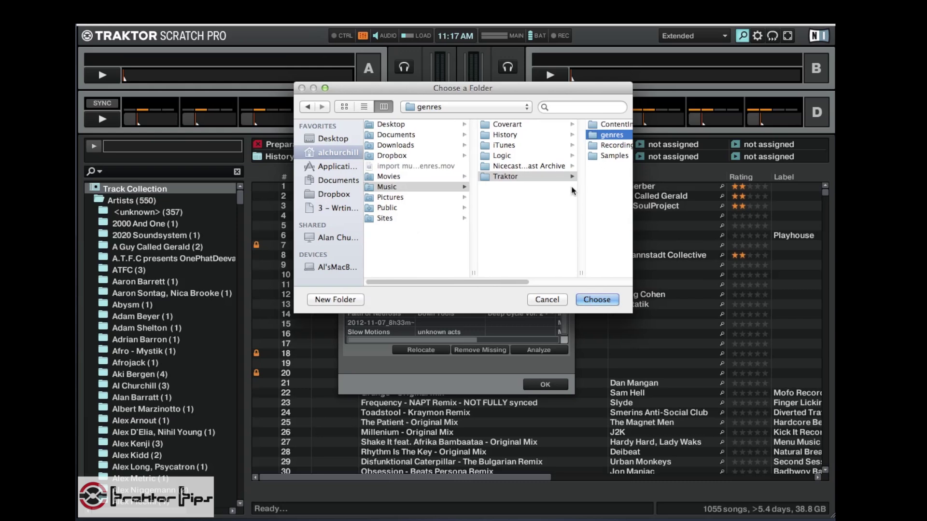
scroll(568, 193, right, 5)
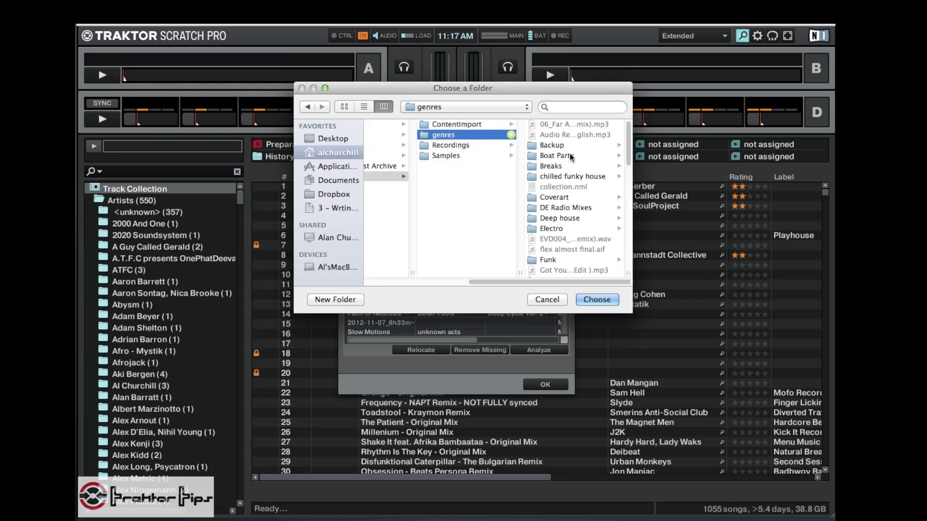
scroll(564, 215, down, 4)
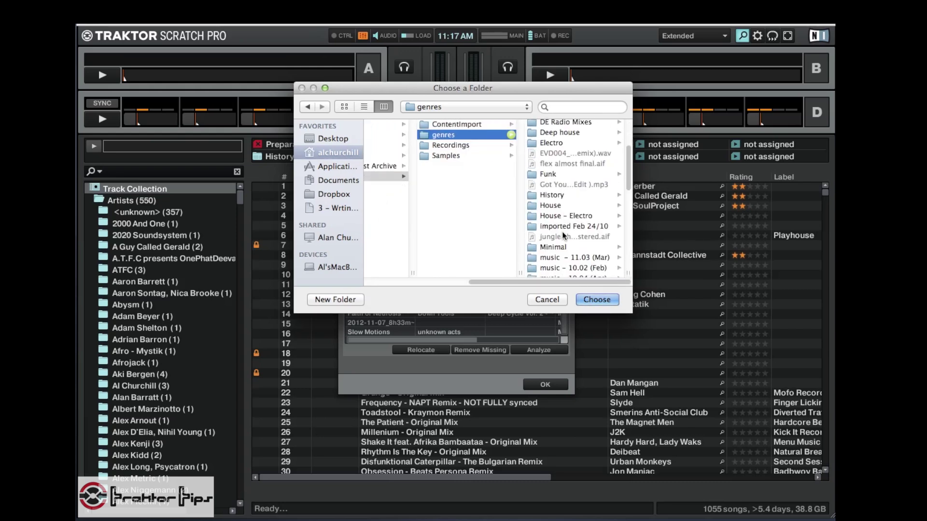
scroll(563, 227, down, 4)
drag(630, 311, 728, 313)
scroll(676, 244, down, 3)
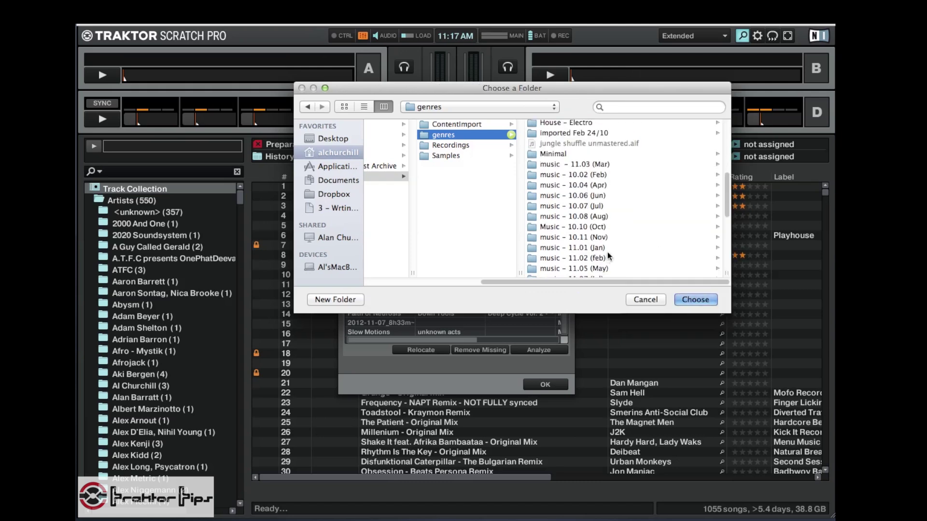
scroll(606, 253, down, 8)
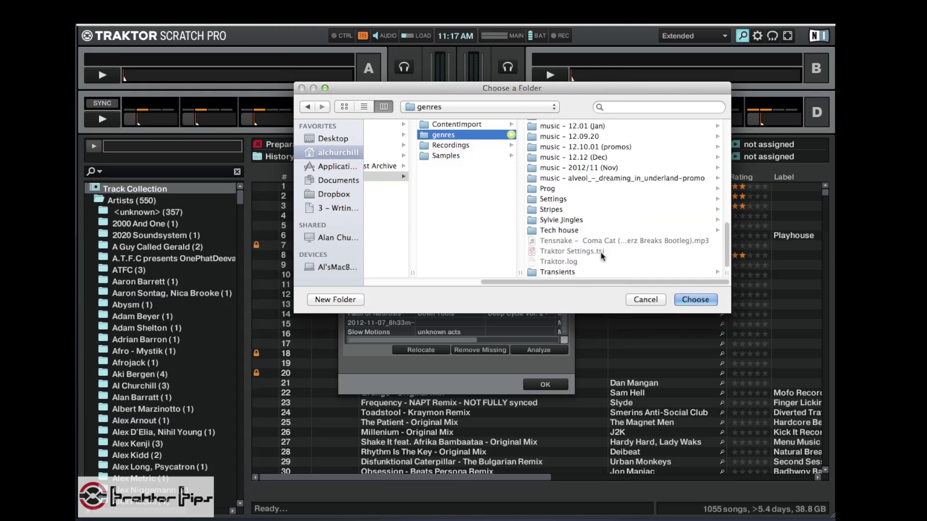
scroll(601, 256, up, 1)
click(592, 177)
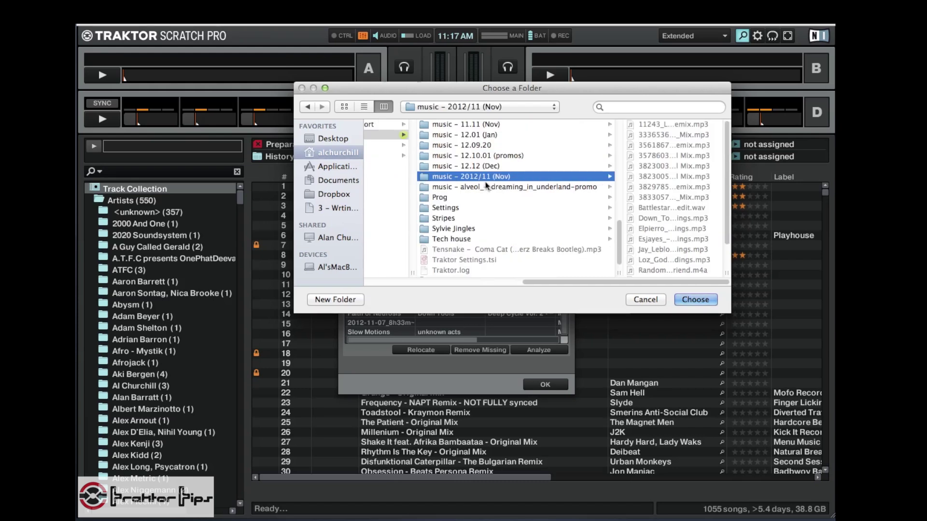
click(686, 300)
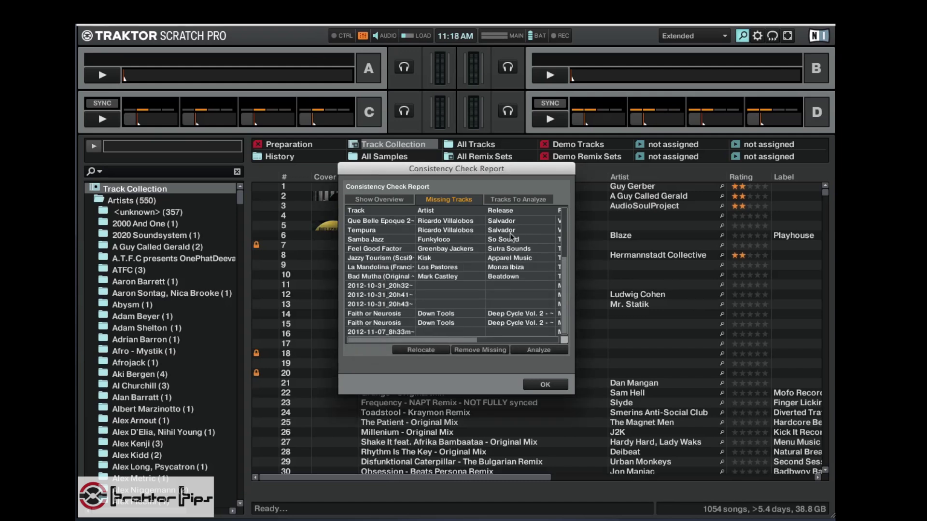
Switch the report to the overview showing 1054 tracks and 22 missing
scroll(442, 277, up, 3)
scroll(441, 277, down, 3)
scroll(441, 277, up, 3)
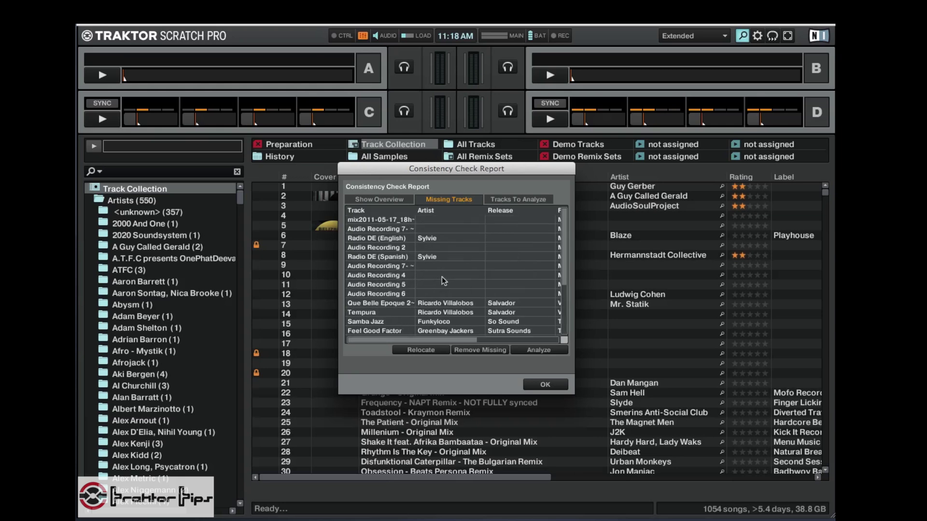
scroll(442, 277, down, 3)
scroll(441, 277, up, 3)
scroll(441, 276, down, 3)
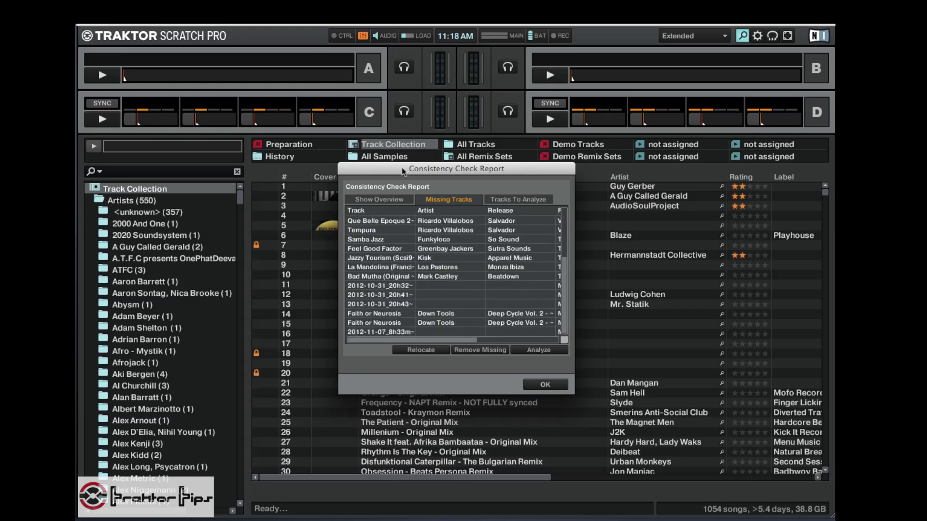
click(387, 197)
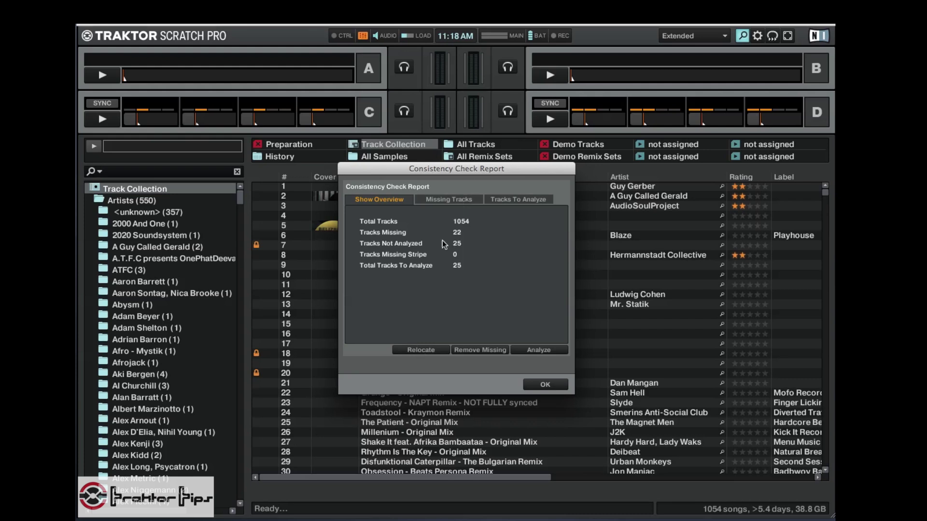
Relocate missing tracks from Music > Traktor > genres, leaving 14 missing of 1046
click(419, 350)
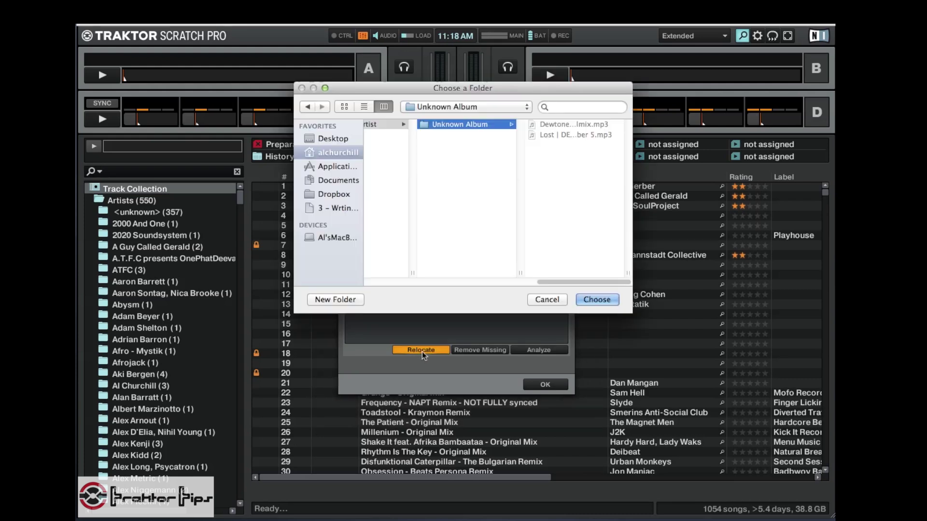
scroll(485, 232, left, 5)
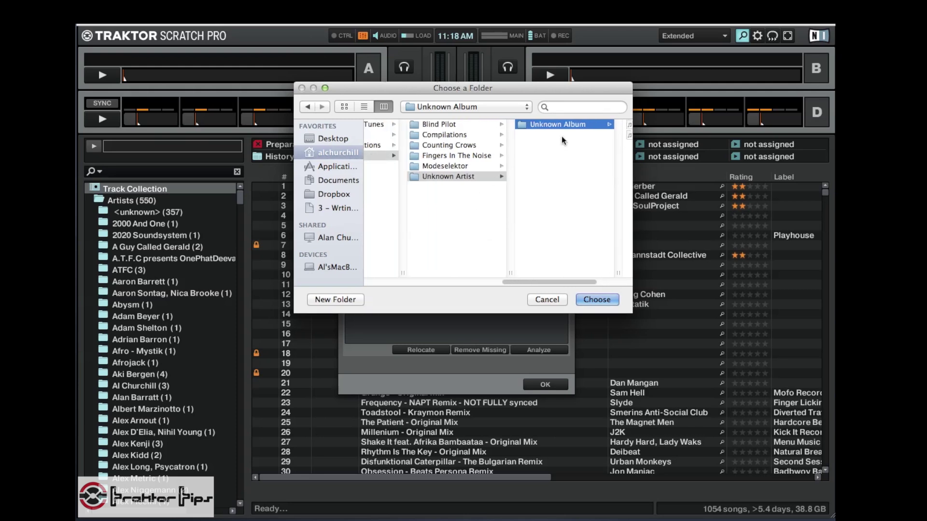
scroll(436, 179, left, 3)
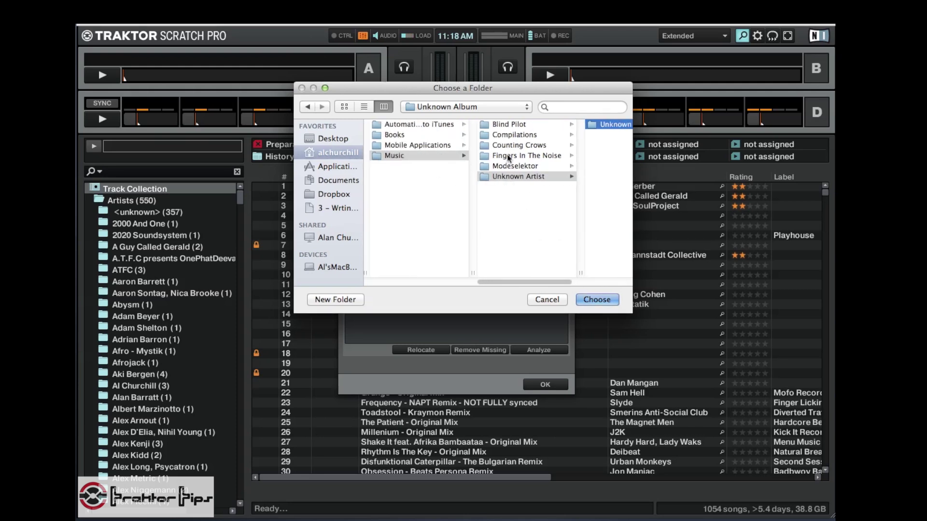
scroll(426, 154, left, 6)
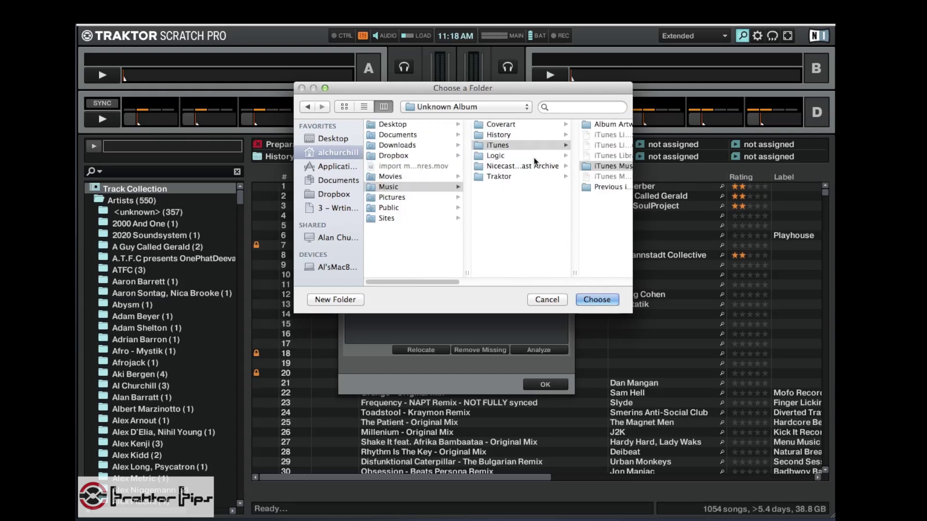
key(Left)
click(515, 176)
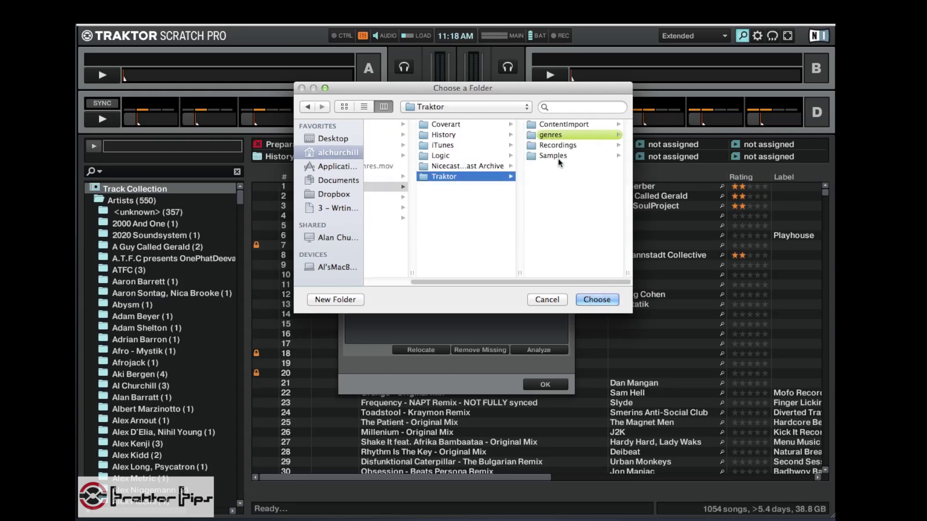
click(552, 135)
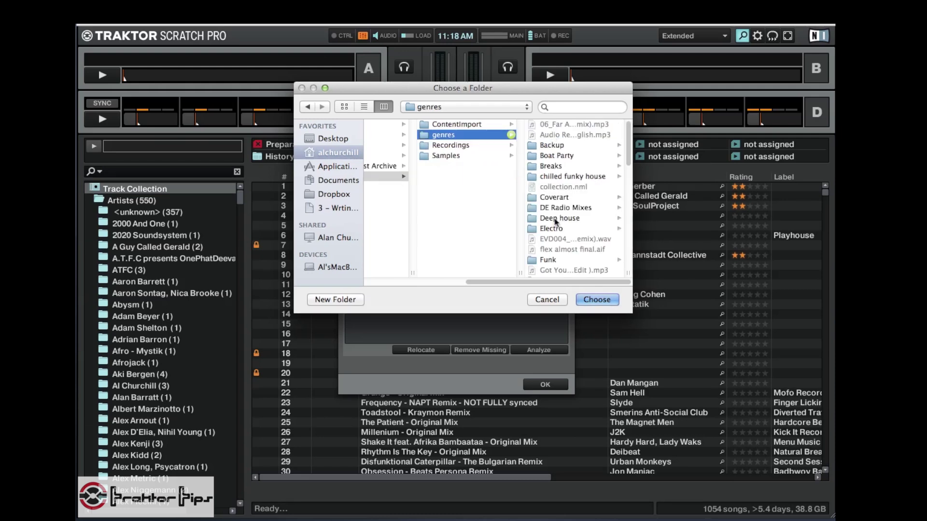
click(597, 299)
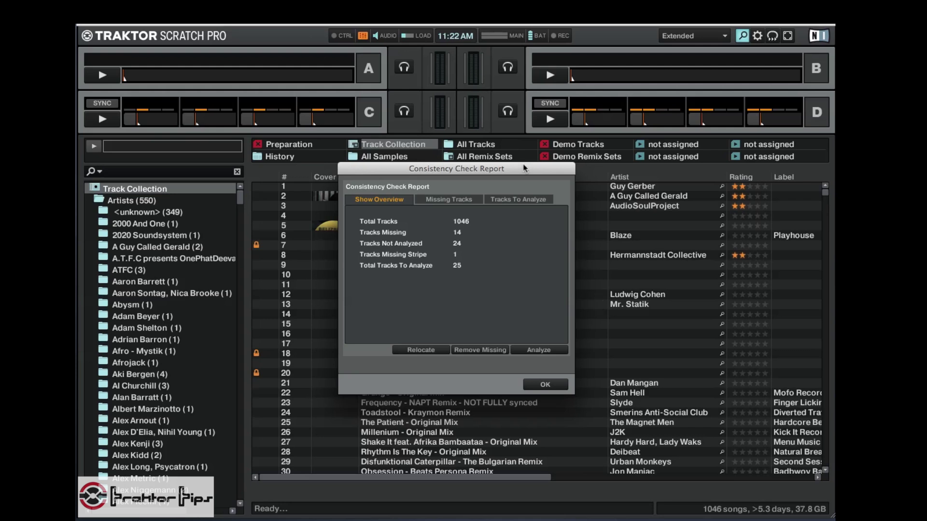
Check the tracks still missing, then close the consistency report
click(449, 200)
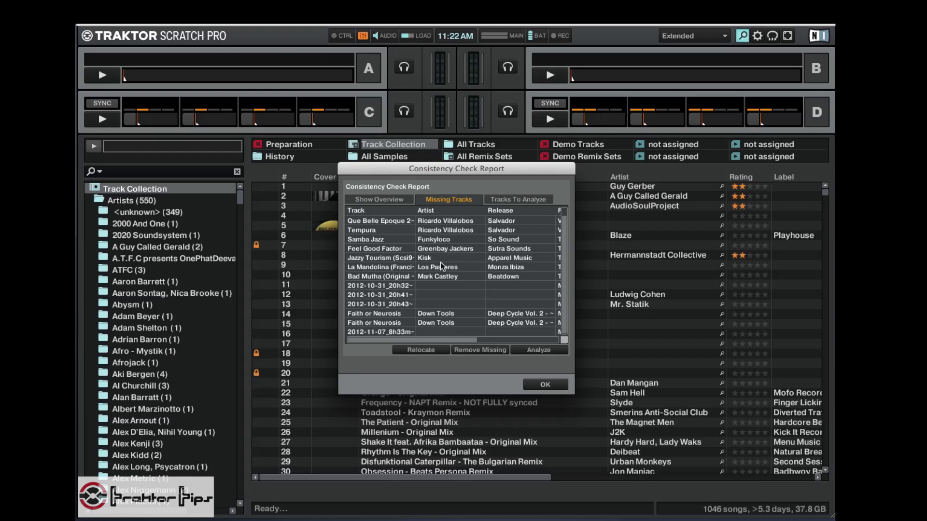
scroll(440, 262, up, 1)
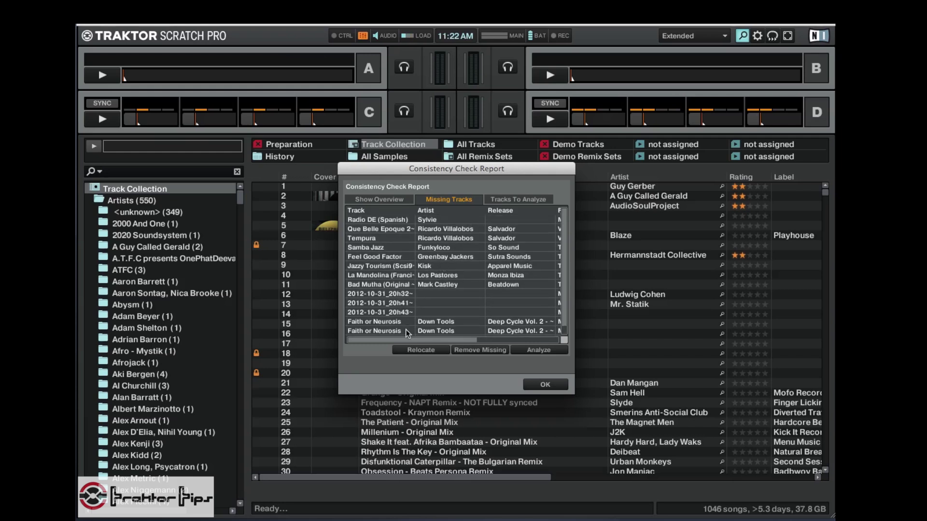
click(541, 384)
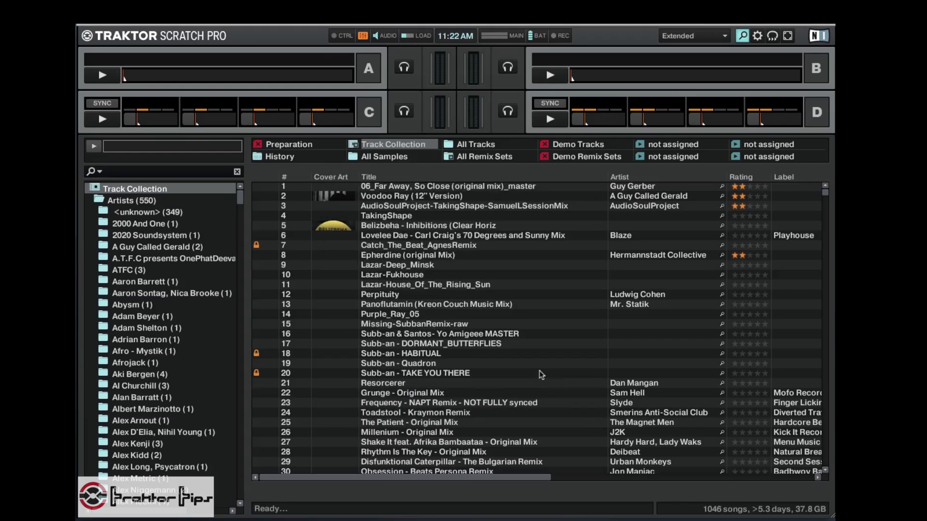
Search the collection for 'unkno' and select the Slow Motions track
click(155, 176)
text(unkno)
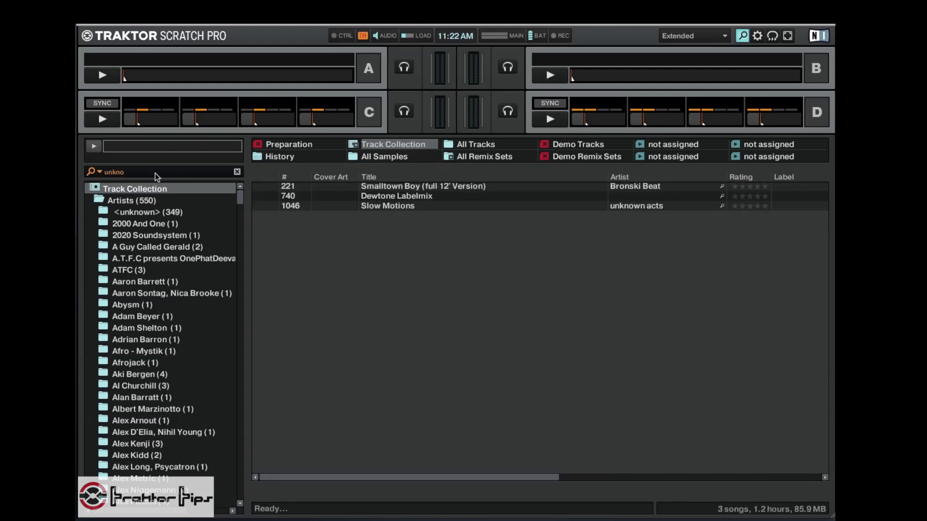
click(422, 206)
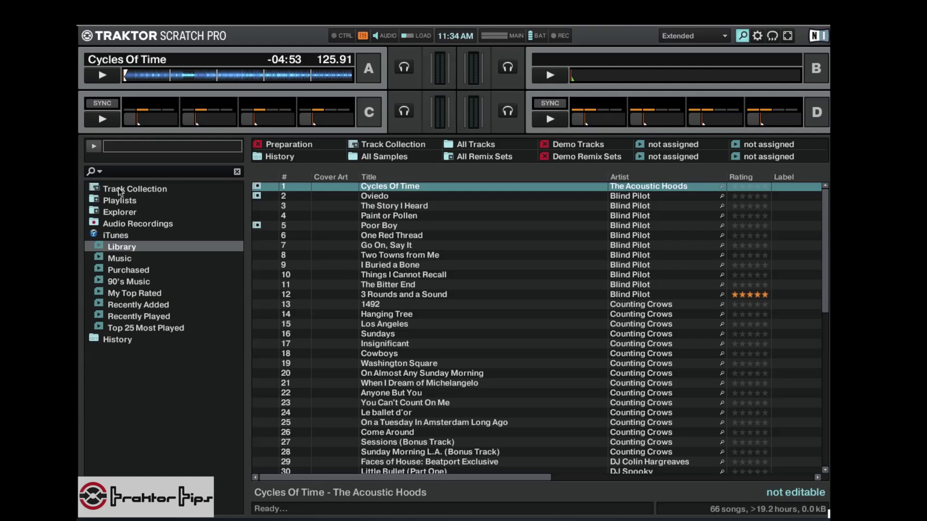
Find the iTunes track Cycles Of Time as entry 1049 in the Track Collection and reveal its file in Finder
right_click(408, 188)
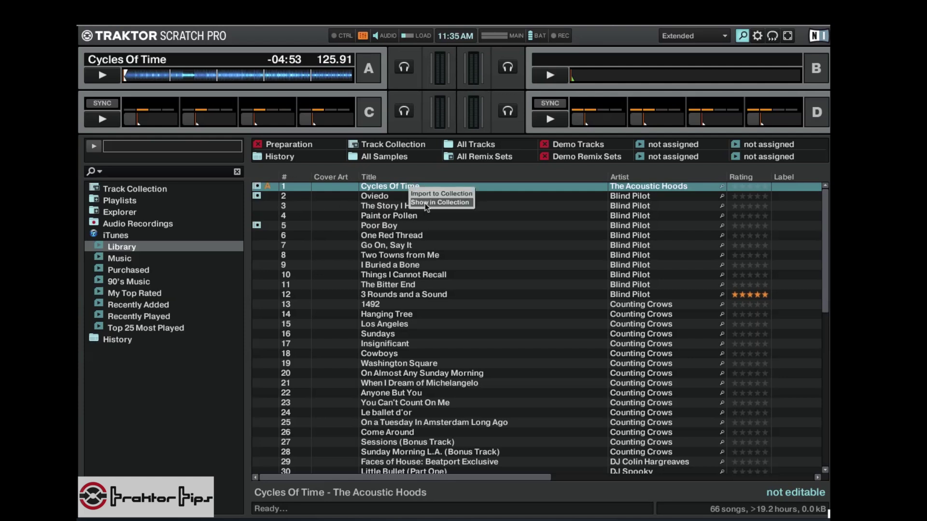
click(425, 202)
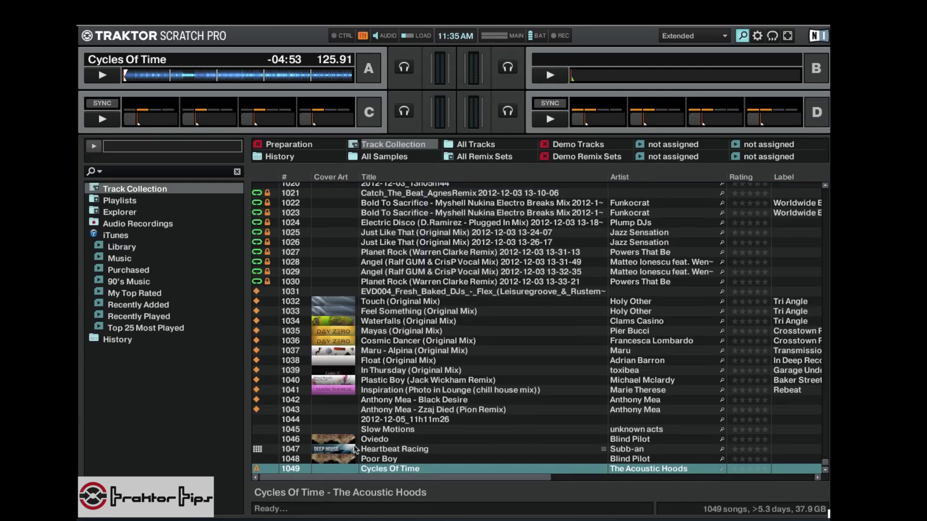
right_click(367, 468)
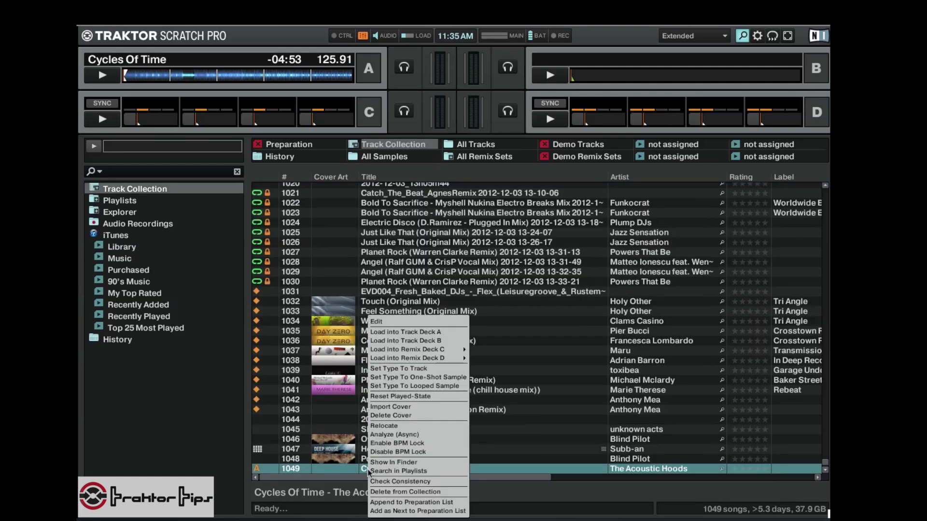
click(386, 462)
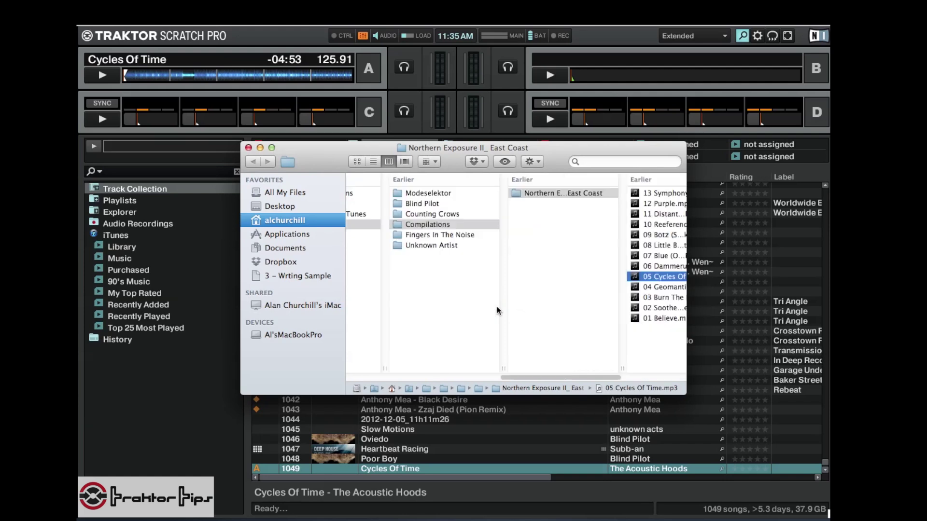
Scroll Finder's column view to 05 Cycles Of Time.mp3 in the Northern Exposure II_ East Coast folder
scroll(496, 308, left, 5)
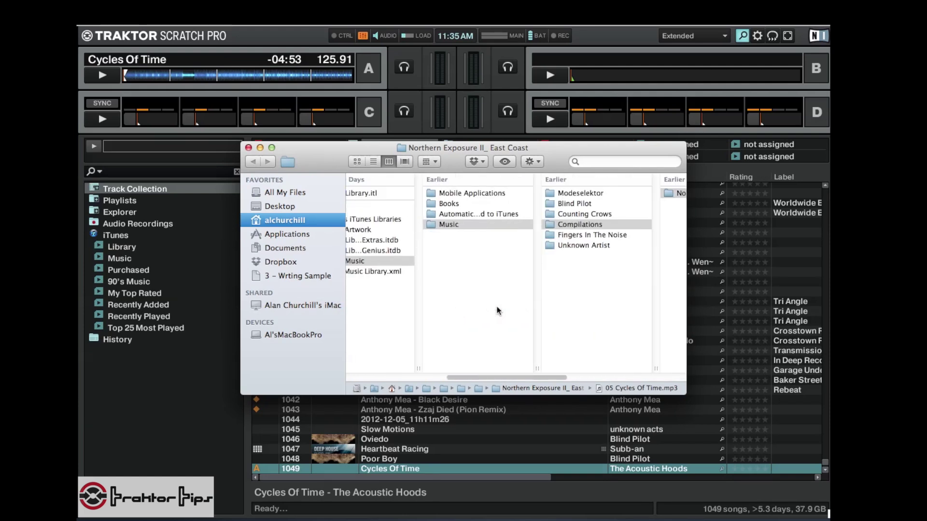
scroll(499, 310, left, 2)
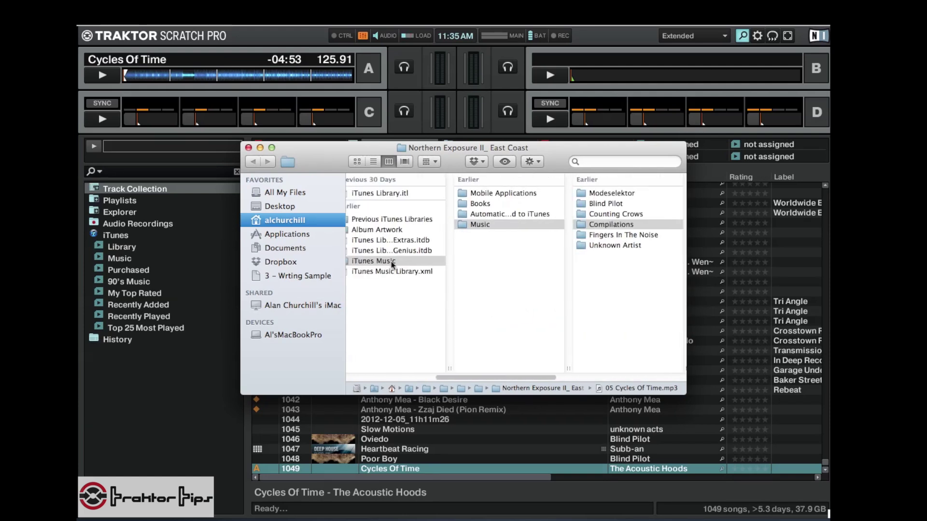
scroll(522, 249, right, 2)
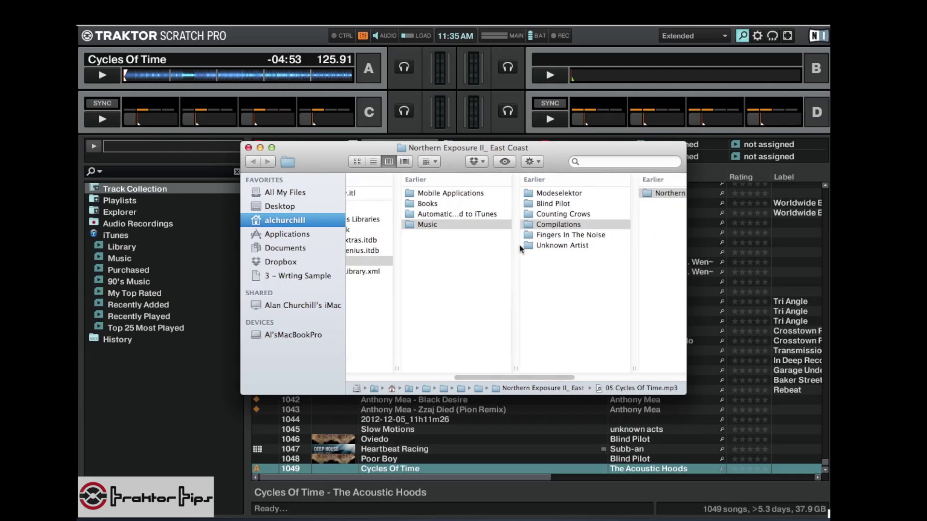
scroll(520, 247, right, 4)
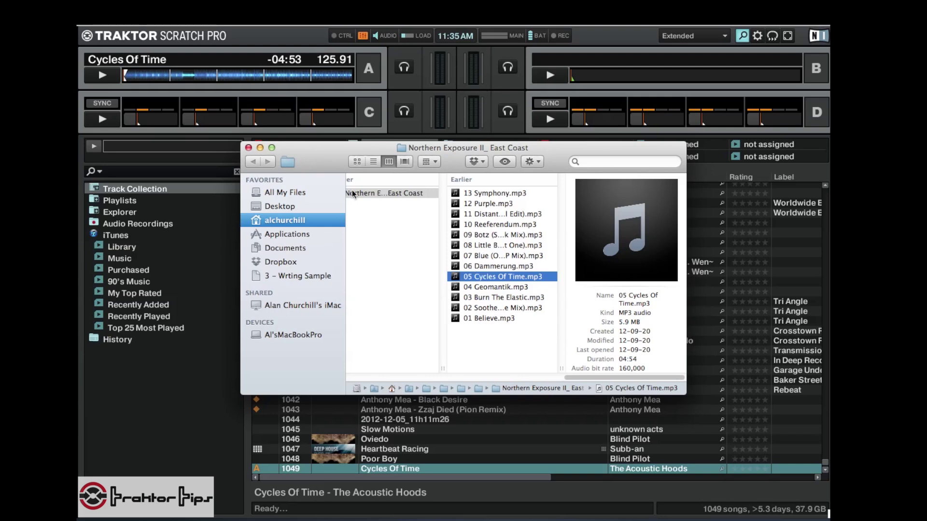
Close the Finder window to return to Traktor's 1049-song Track Collection
click(249, 148)
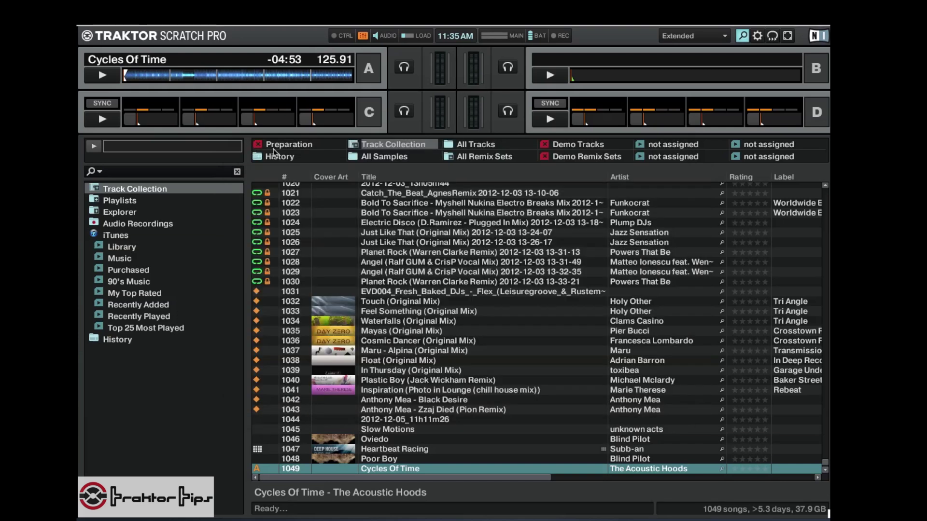